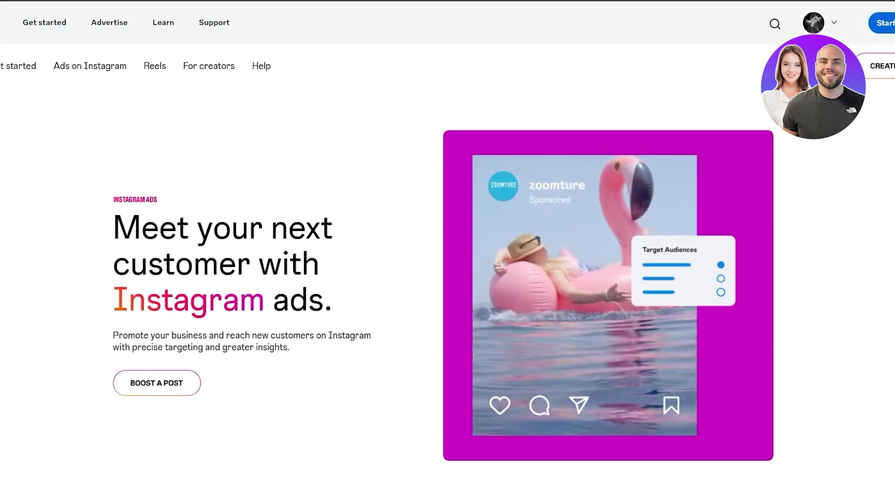
Step: Open the 'Ads Manager - Meta for Business' result from the Google search results
scroll(614, 100, down, 5)
scroll(616, 96, up, 5)
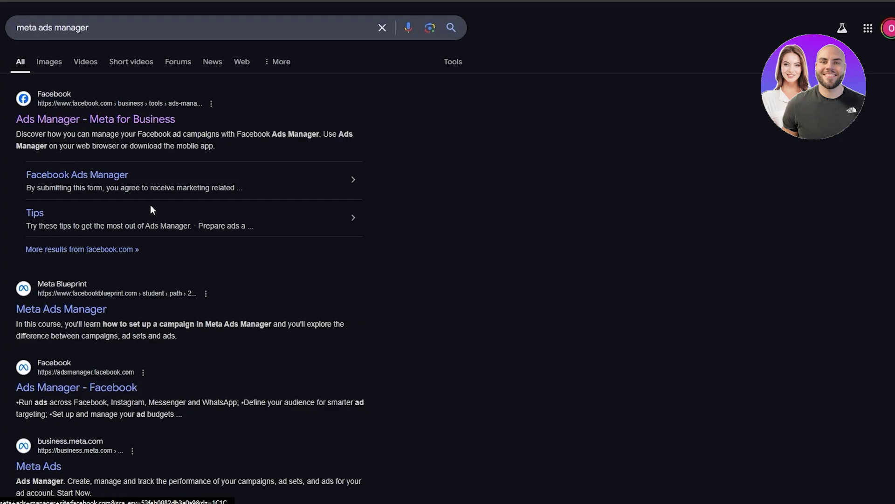
click(153, 119)
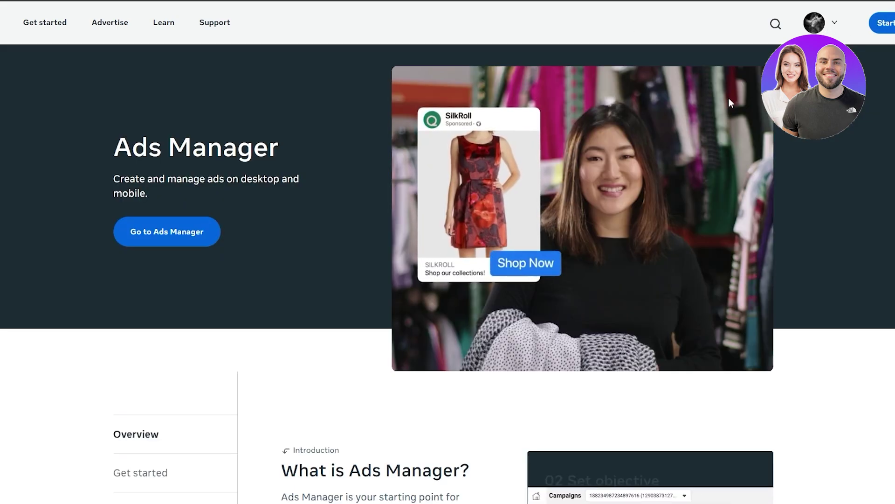
Step: Log out of Facebook from the profile avatar menu and confirm the log out
click(822, 29)
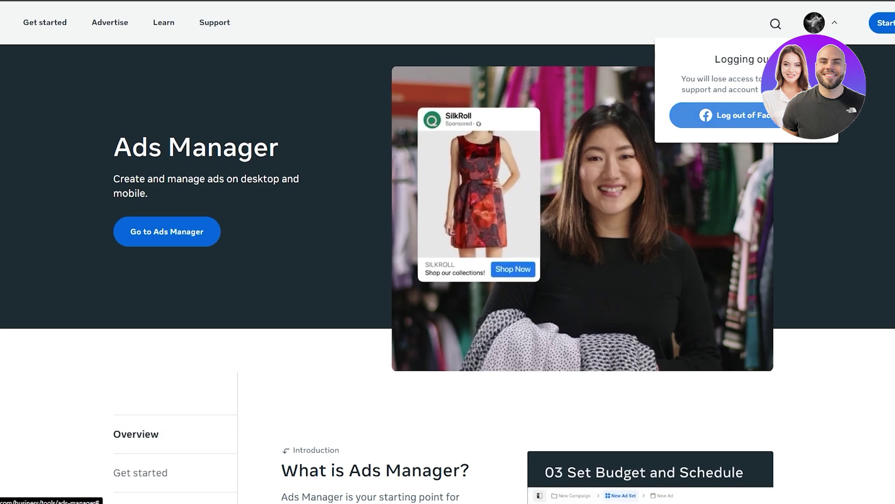
click(776, 116)
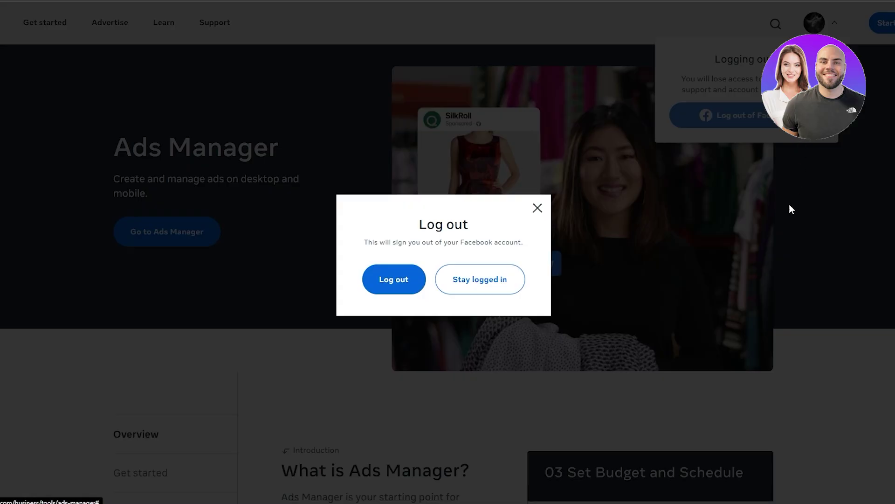
click(404, 264)
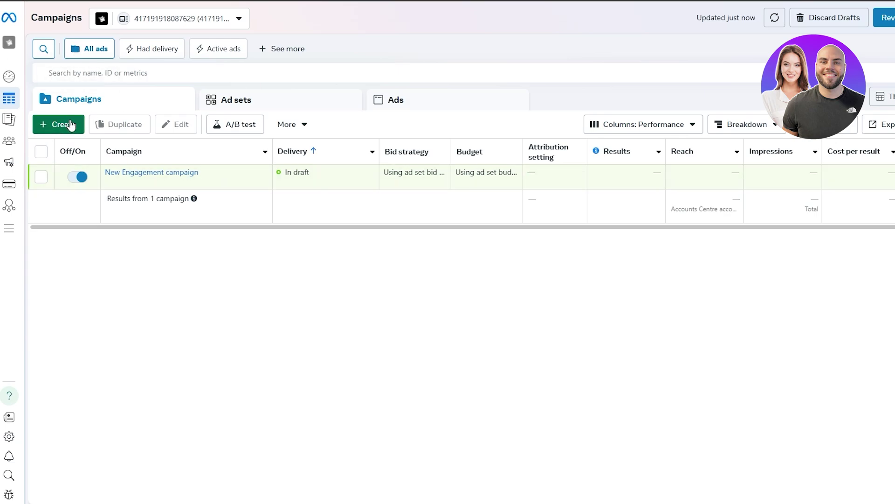
Step: Create a new Engagement-objective campaign using the Manual engagement campaign setup
click(41, 126)
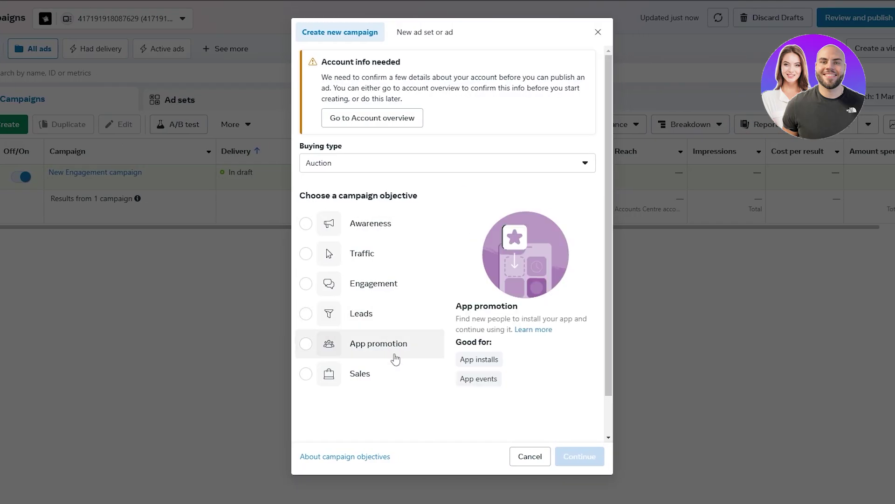
click(375, 290)
click(587, 454)
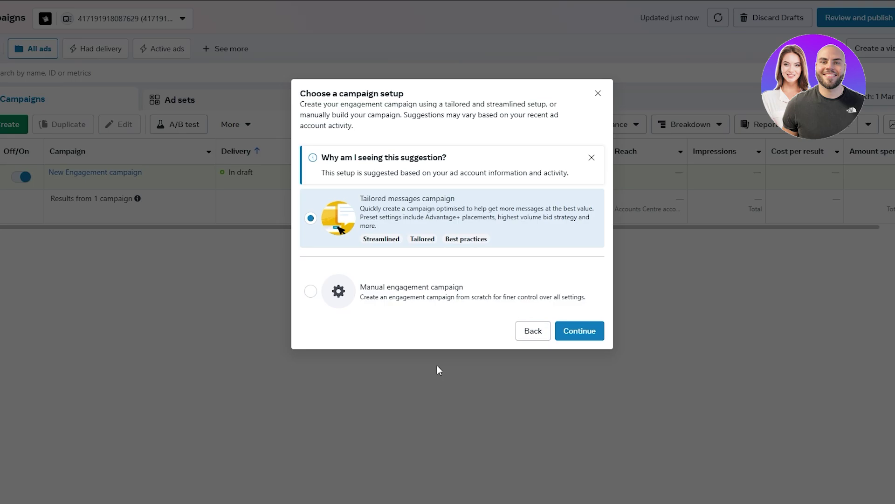
click(417, 308)
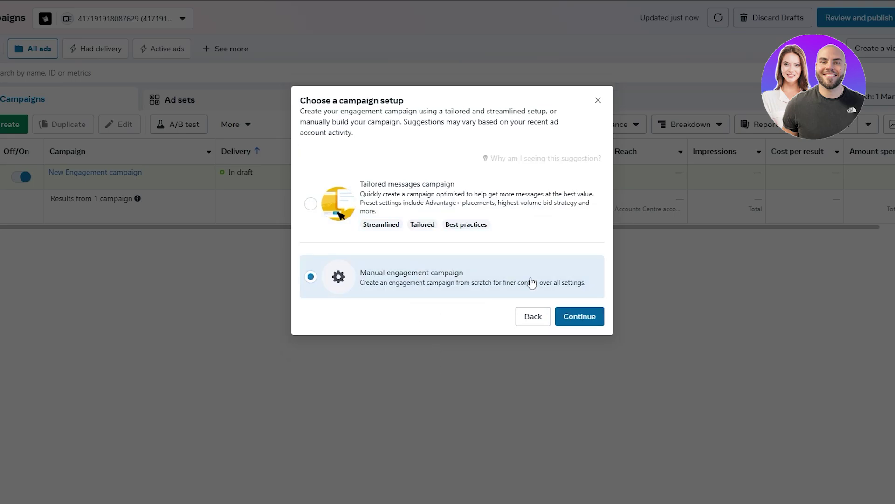
click(591, 319)
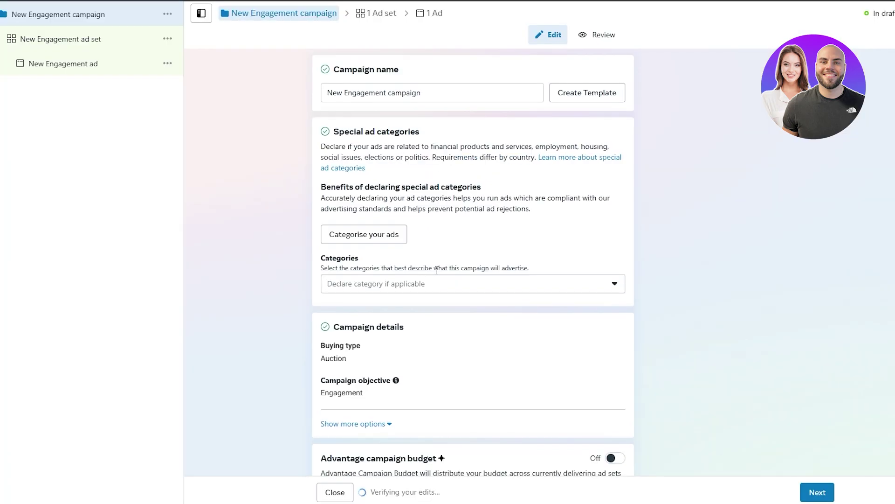
scroll(441, 237, down, 3)
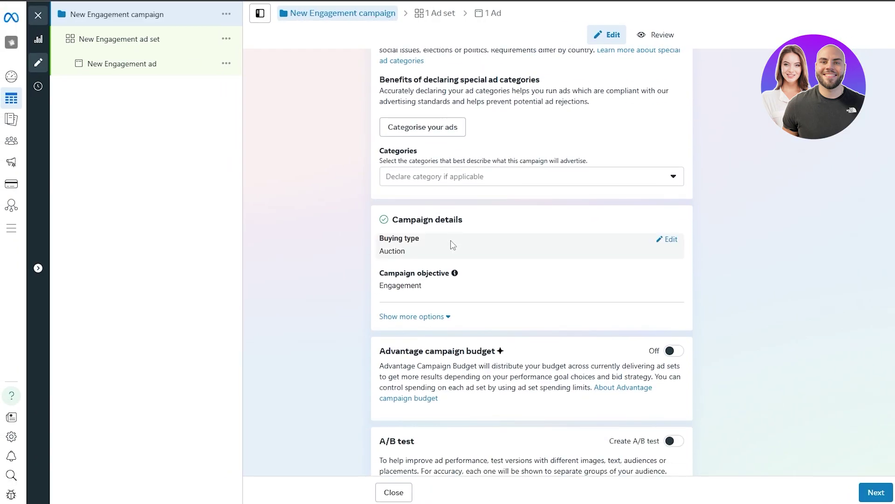
scroll(448, 243, up, 3)
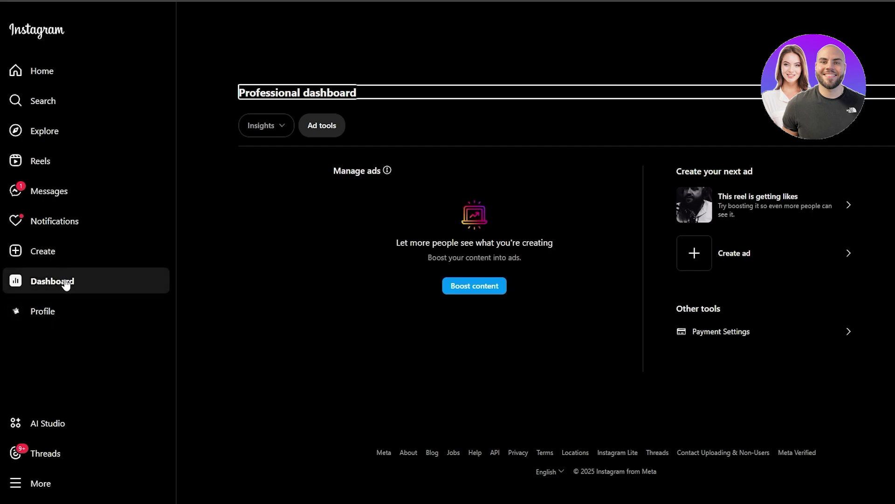
Step: Browse the Instagram profile settings and creator tools, then return to the professional dashboard
click(54, 291)
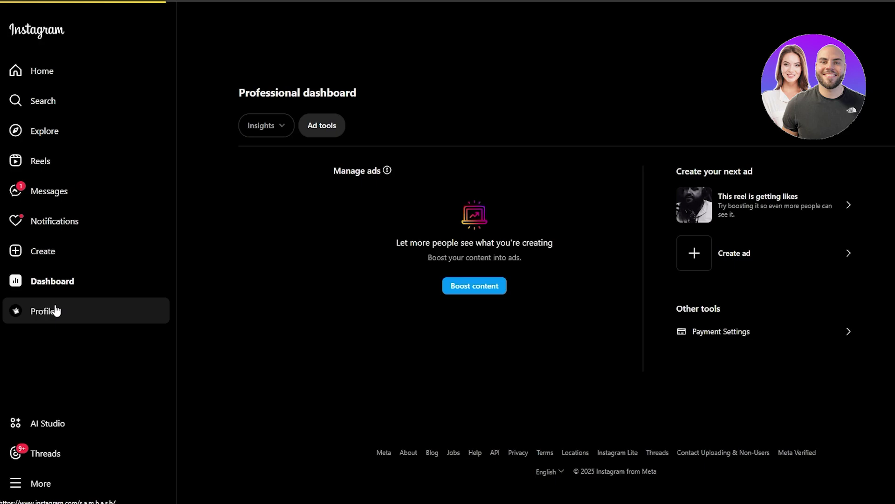
click(47, 310)
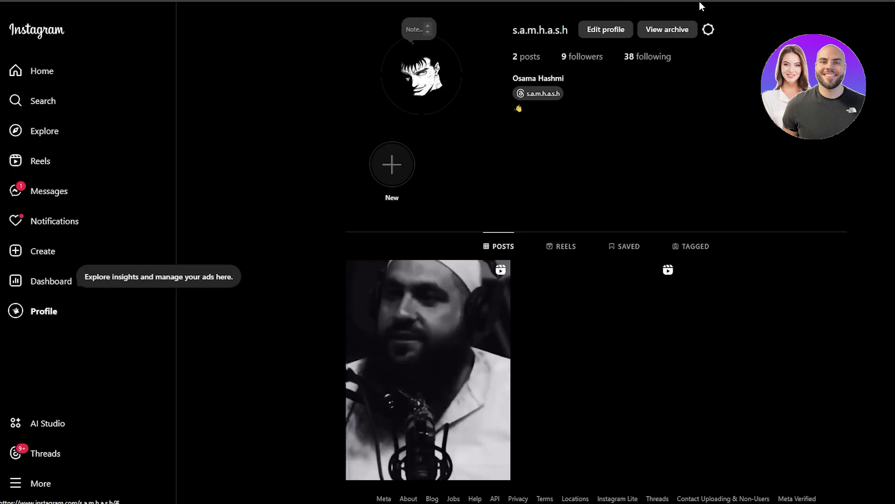
click(708, 29)
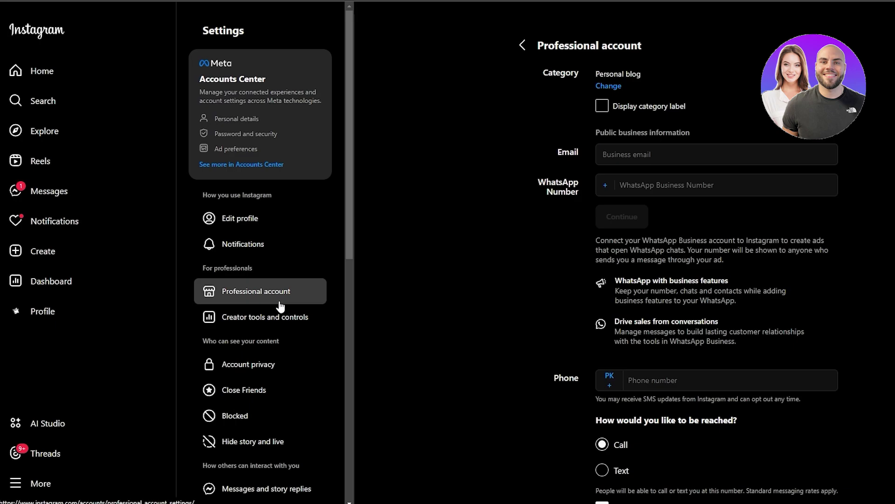
click(226, 324)
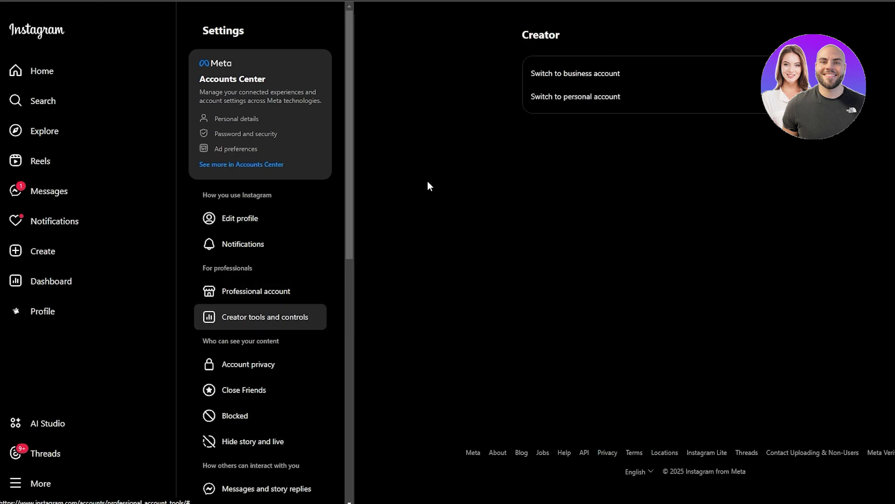
click(40, 284)
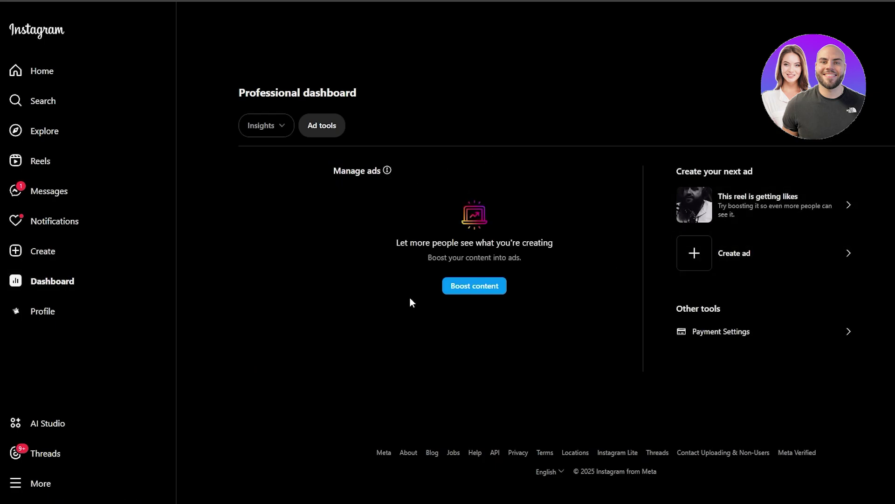
Step: In Boost content, select the first post, view the Reels list, then close the chooser
click(736, 220)
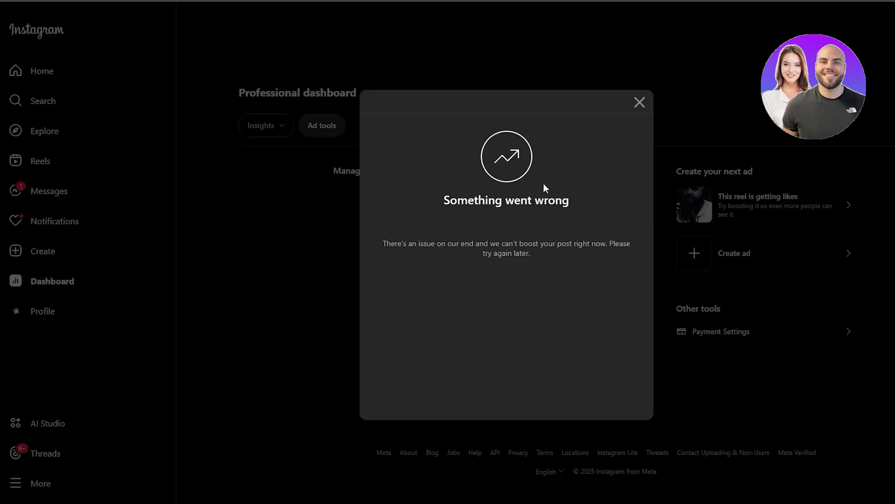
click(639, 102)
click(466, 291)
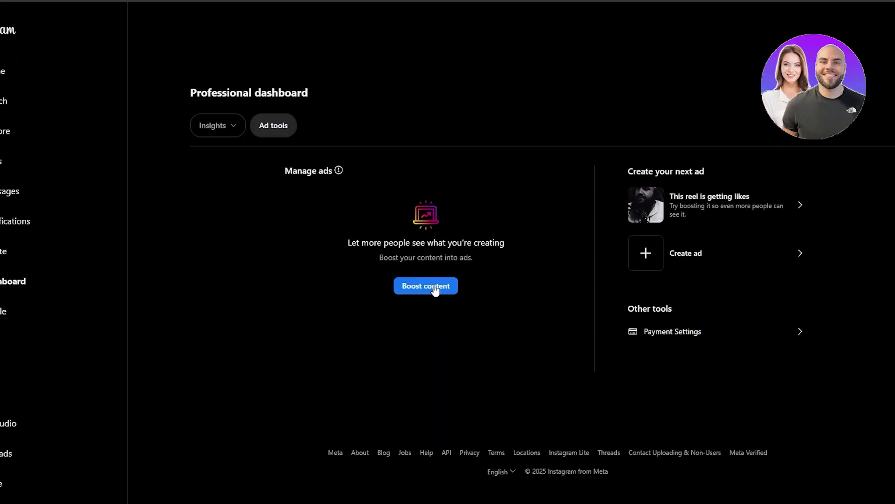
click(434, 287)
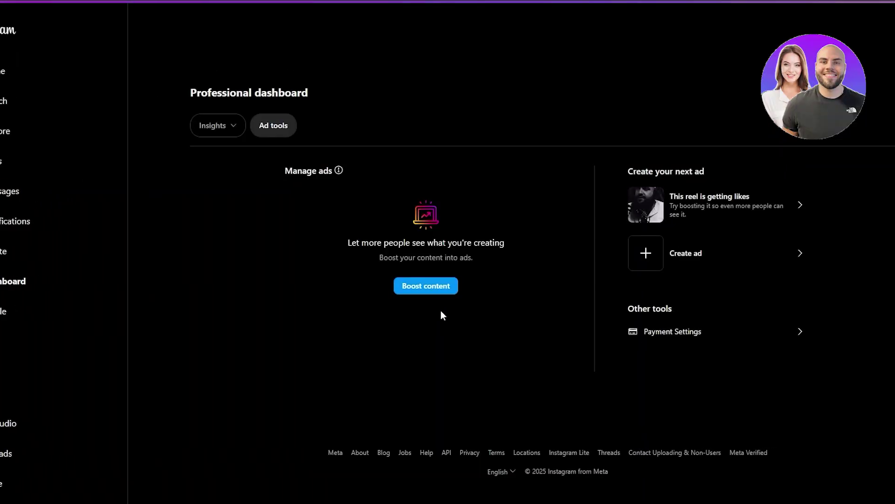
click(364, 102)
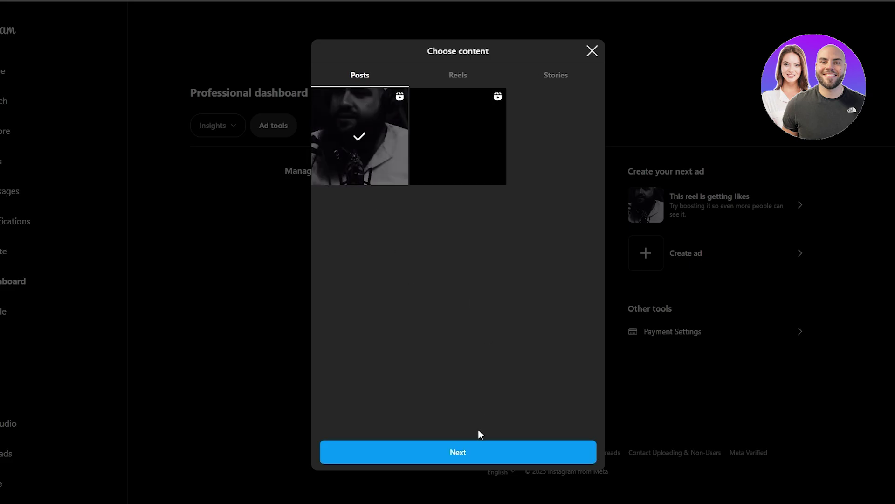
click(475, 81)
click(591, 50)
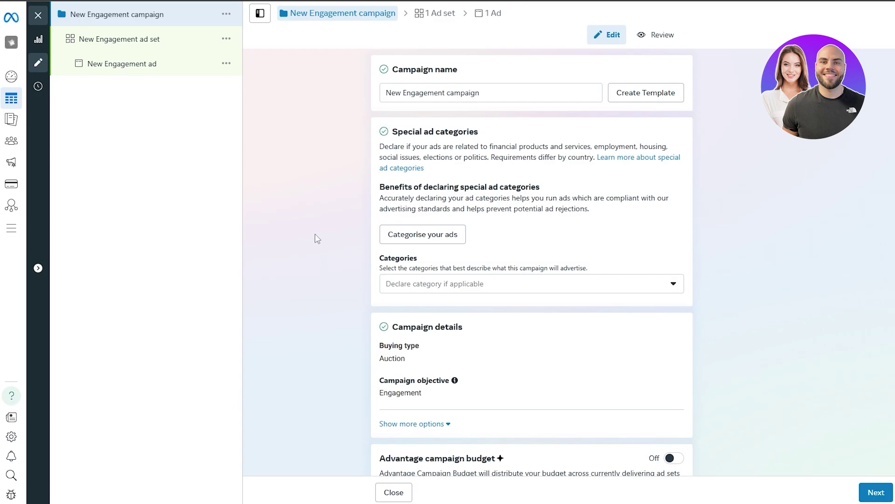
Step: Rename the campaign to 'Boosting Reels' and declare no special ad category
triple_click(475, 96)
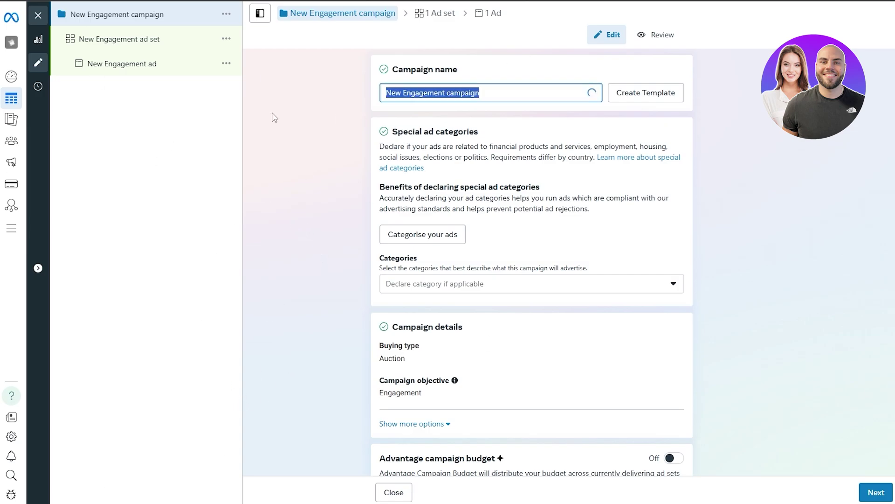
text(Boosting Reels)
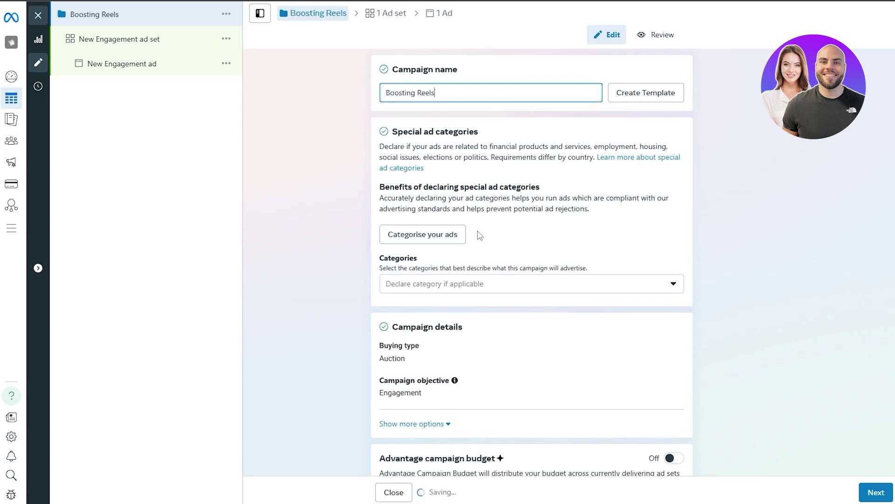
click(462, 236)
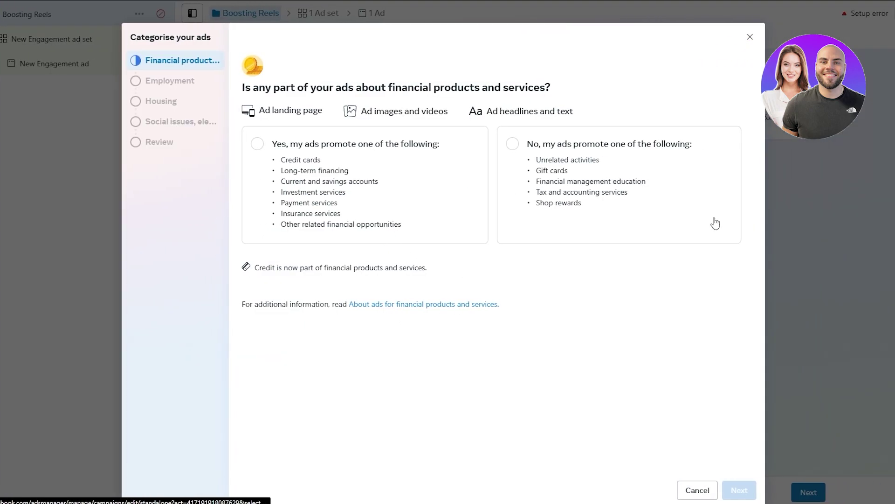
click(698, 490)
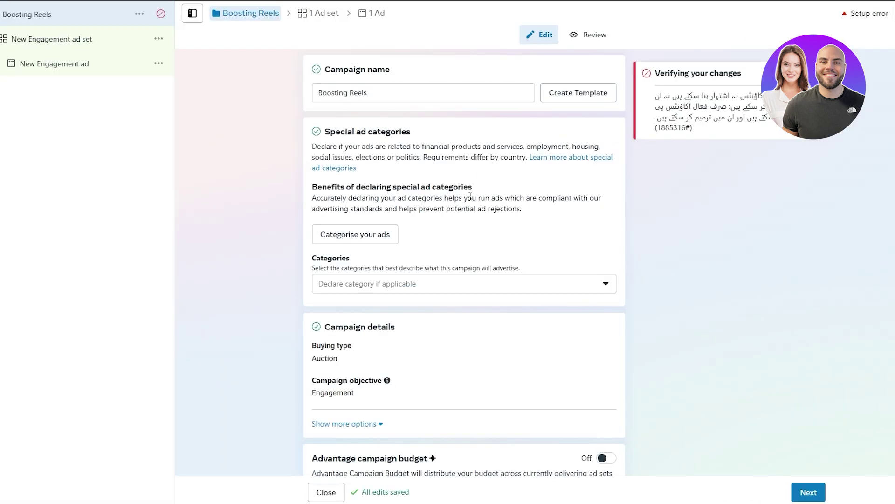
scroll(434, 246, down, 3)
scroll(502, 246, down, 1)
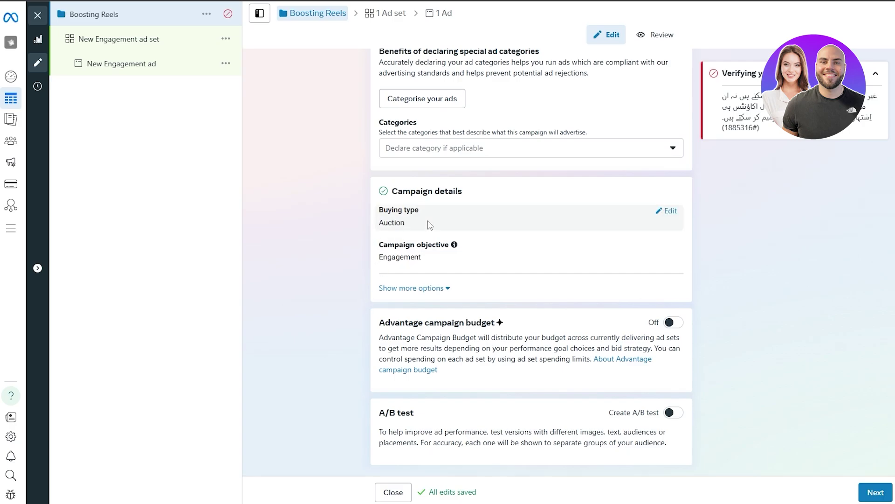
Step: Keep Auction as the campaign's buying type and proceed to the ad set
click(666, 211)
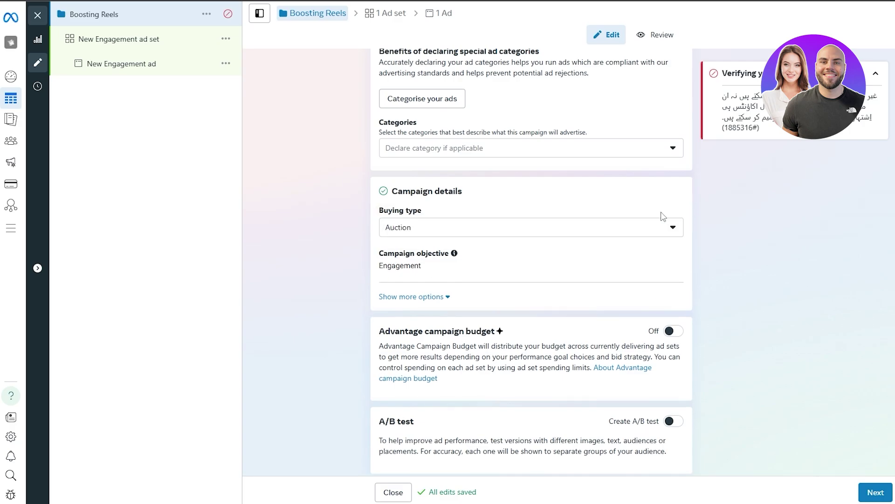
click(669, 227)
click(672, 227)
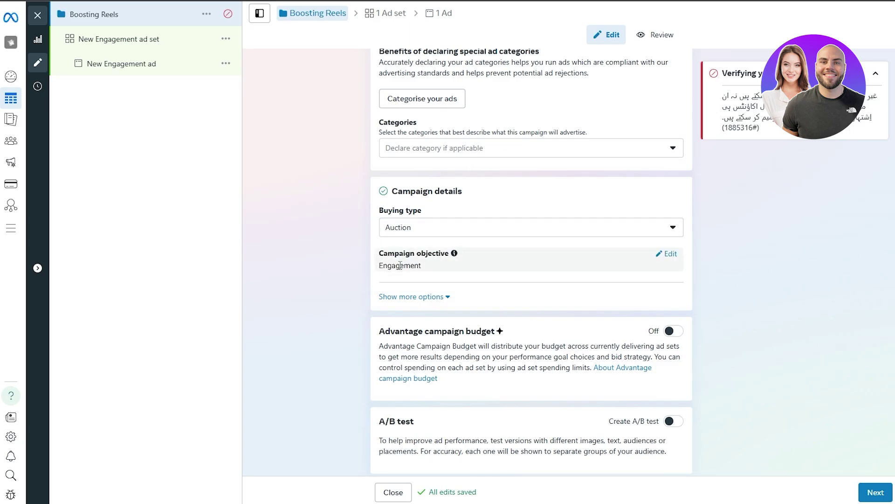
scroll(661, 296, down, 1)
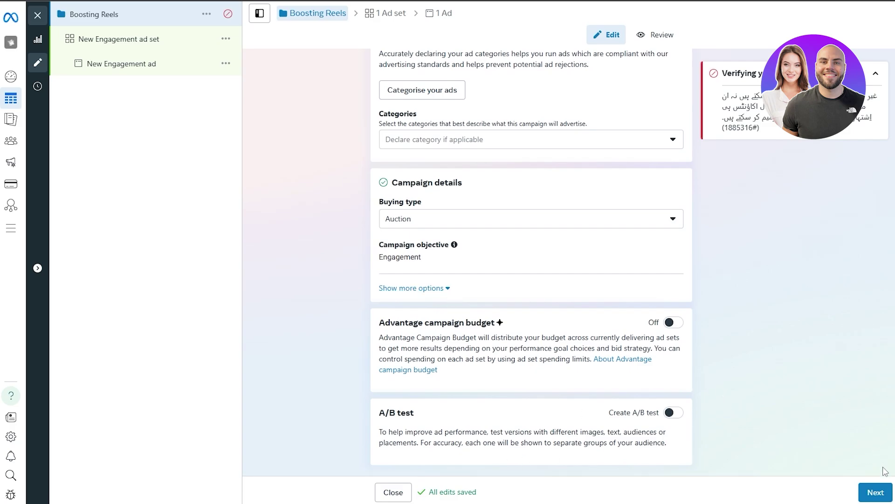
click(883, 498)
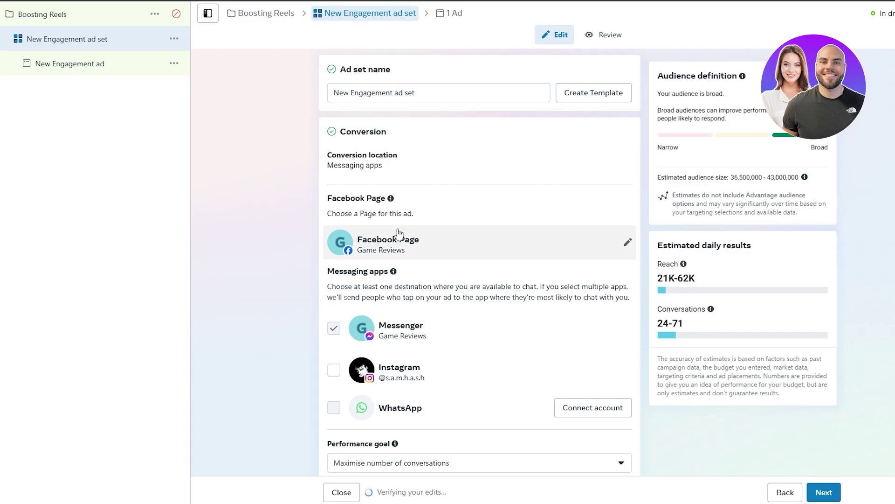
Step: Tick Instagram and untick Messenger as message destinations, confirming Game Reviews as the Page
scroll(349, 338, down, 3)
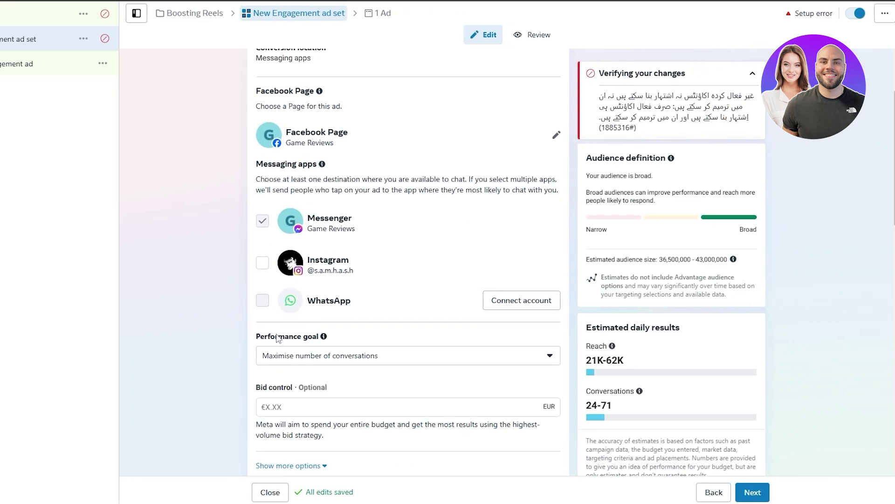
click(264, 266)
click(264, 225)
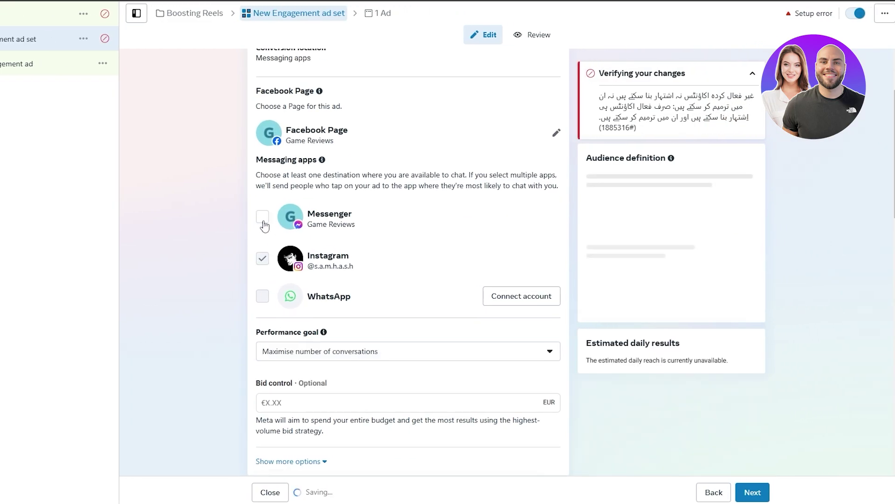
click(543, 139)
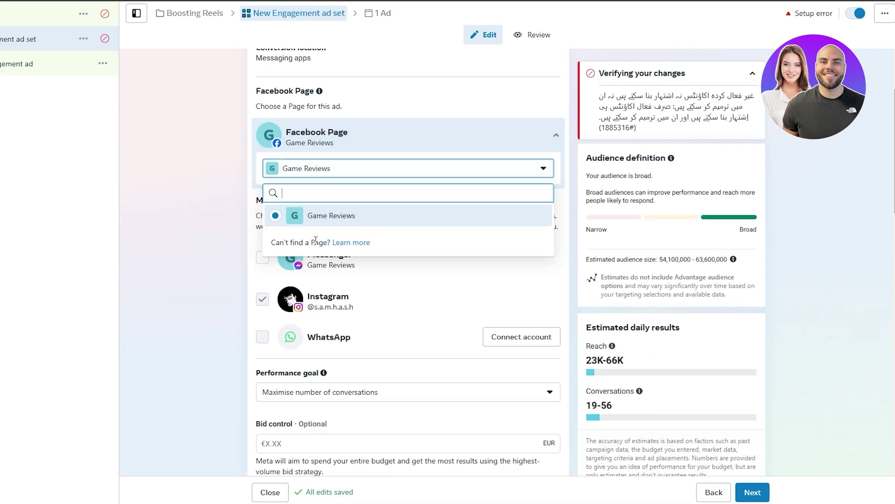
click(195, 271)
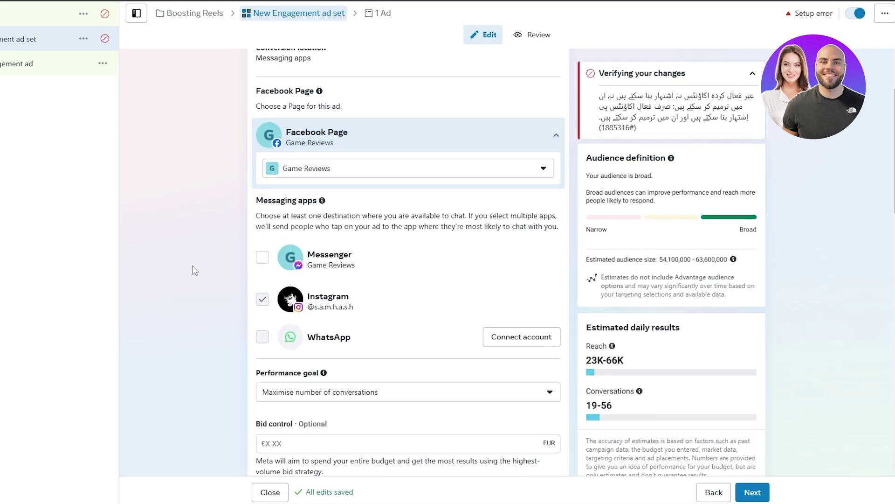
scroll(360, 302, down, 3)
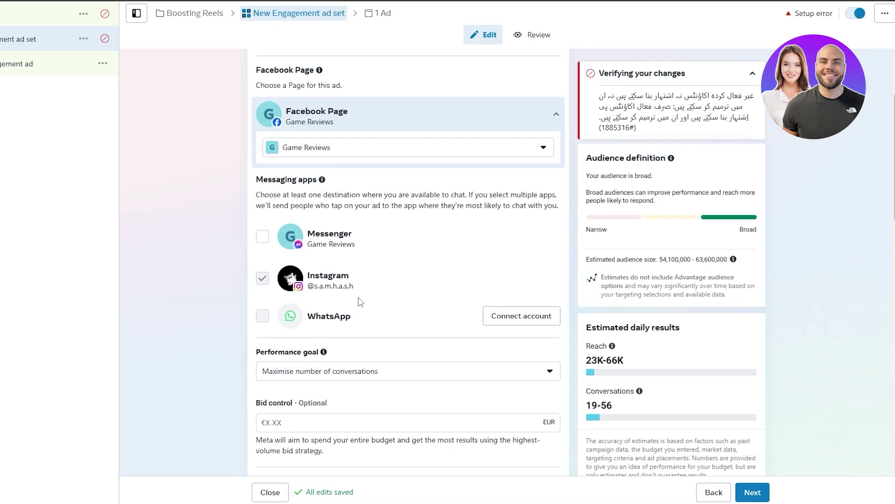
click(355, 292)
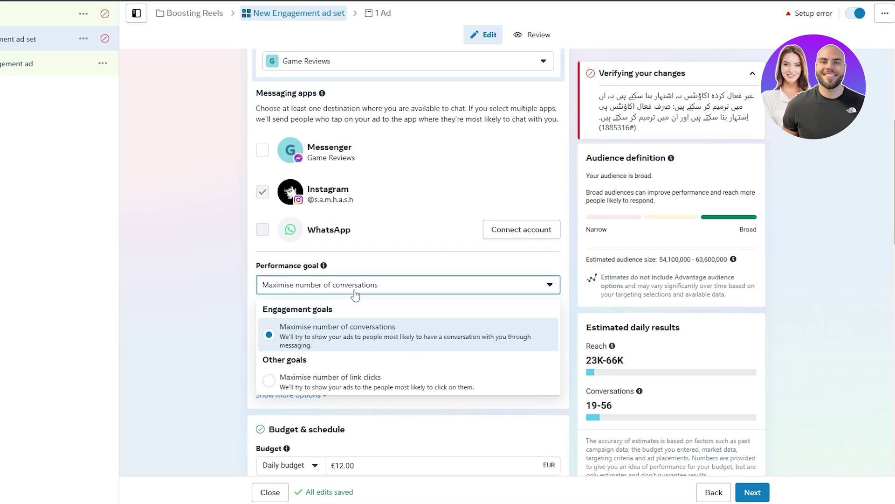
click(356, 293)
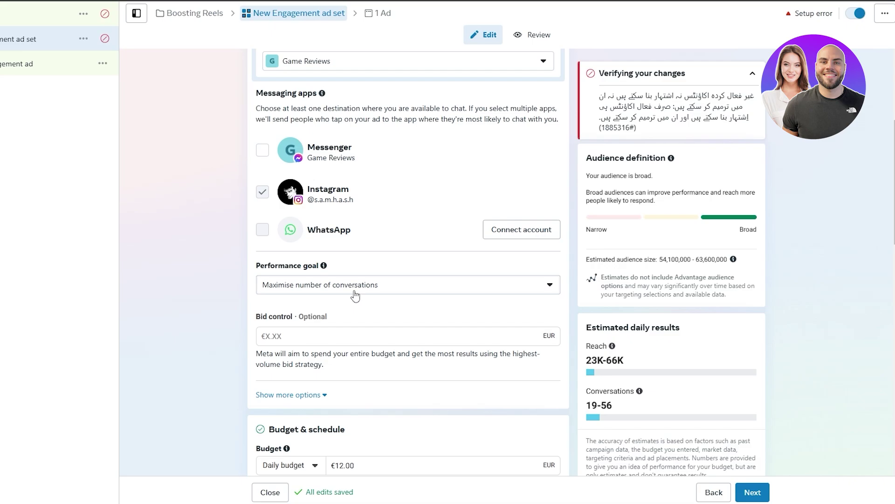
scroll(355, 295, down, 3)
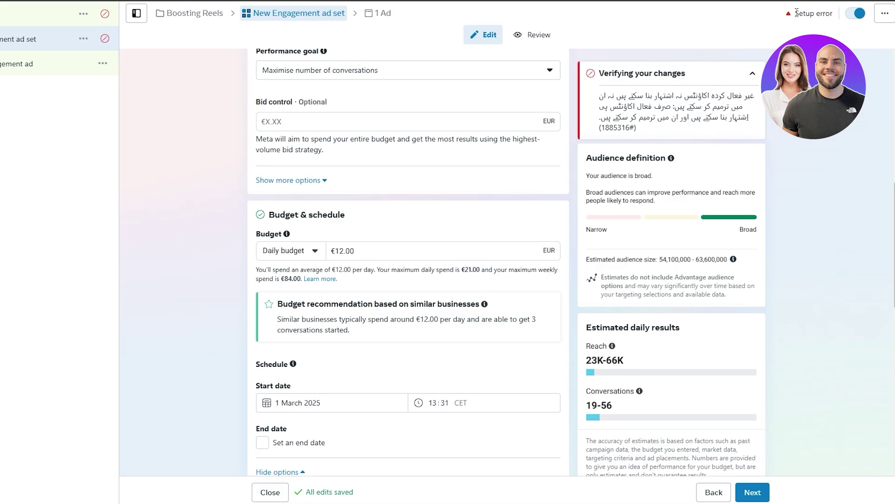
scroll(438, 330, down, 5)
scroll(457, 326, up, 5)
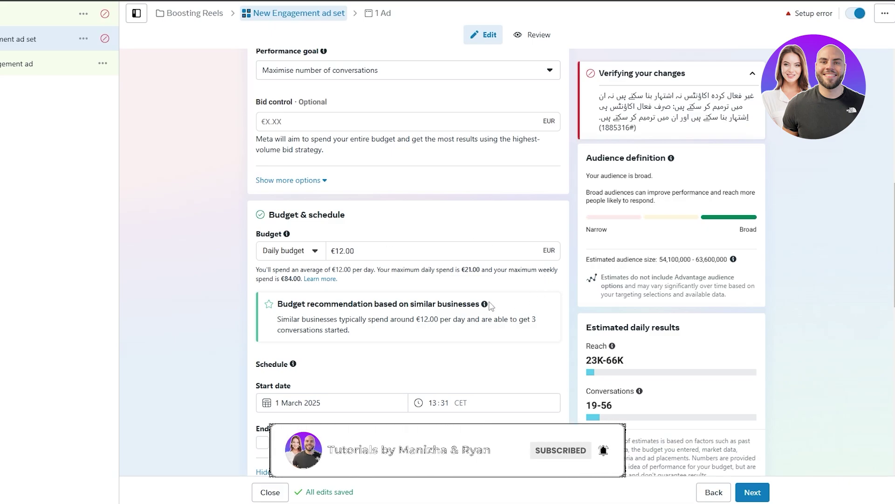
mouse_move(484, 304)
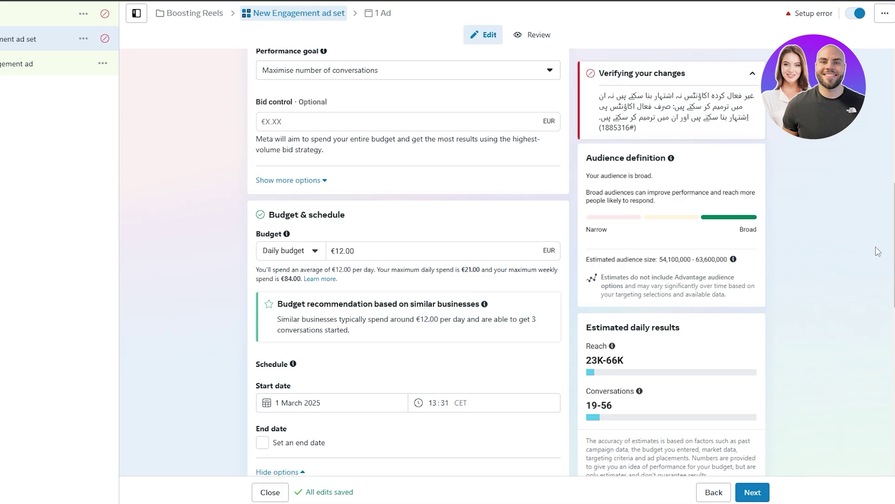
scroll(549, 304, down, 3)
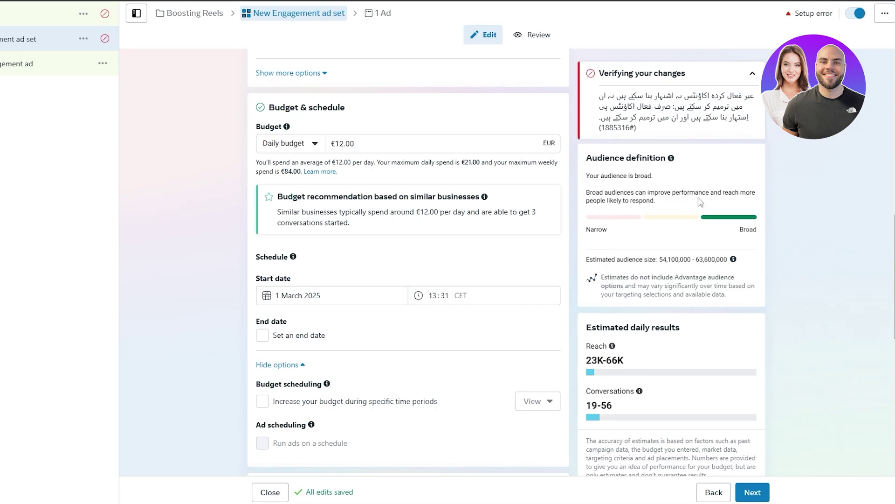
scroll(413, 282, down, 8)
scroll(410, 289, up, 9)
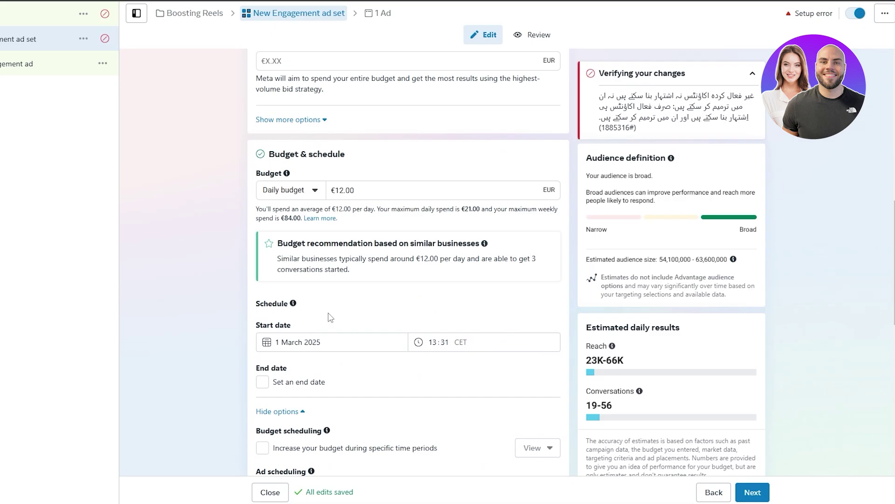
scroll(305, 394, down, 1)
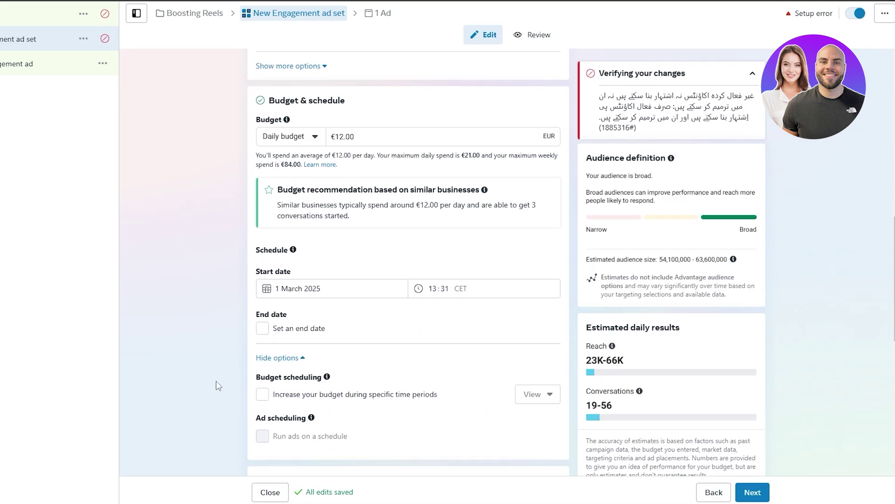
scroll(589, 378, down, 1)
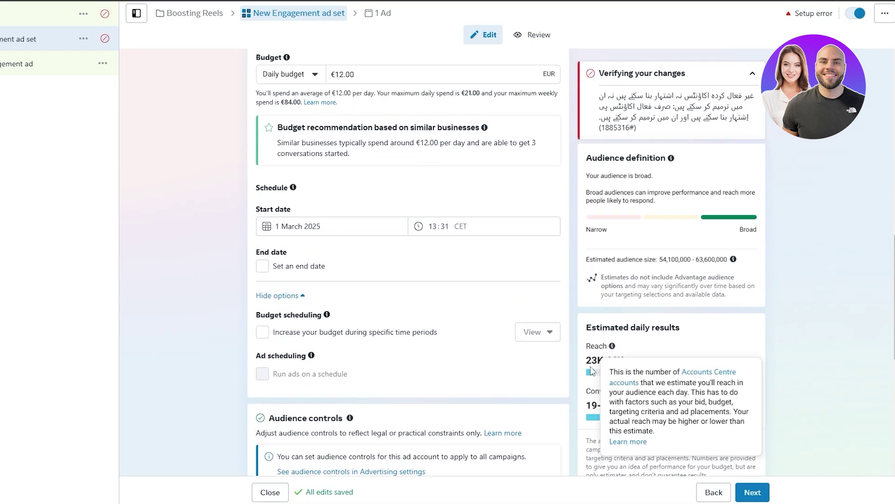
scroll(561, 379, up, 1)
scroll(459, 367, down, 2)
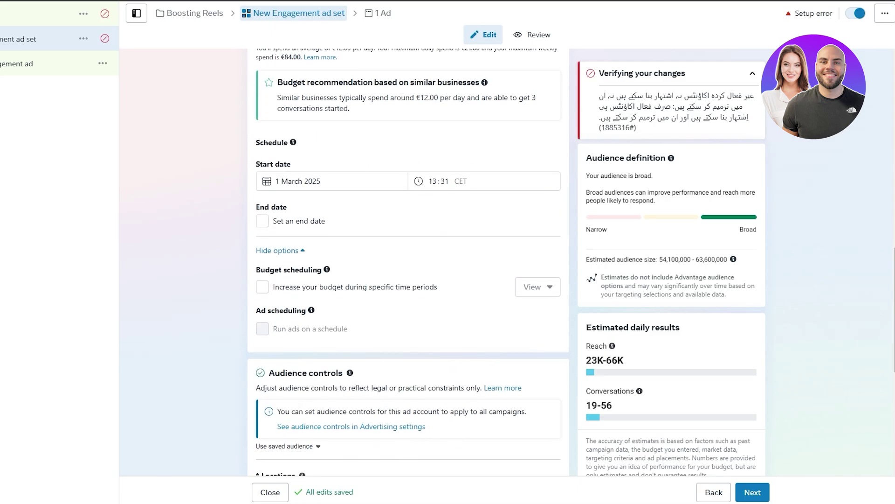
click(318, 446)
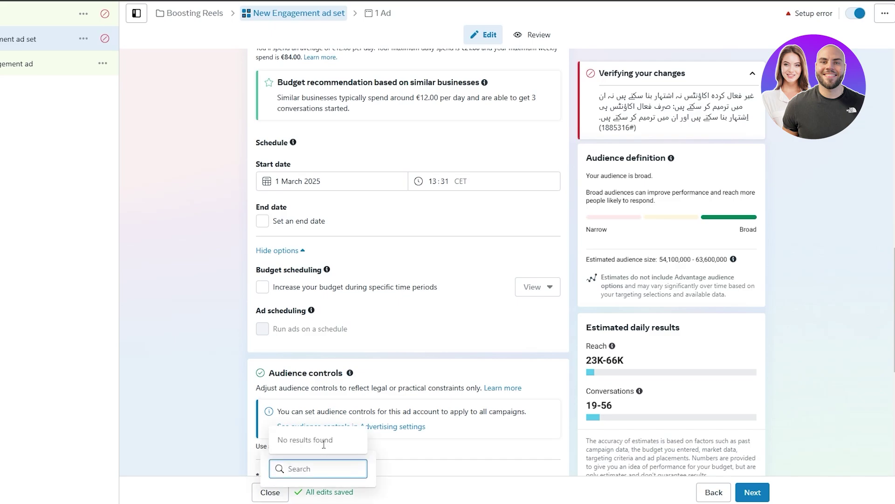
click(392, 449)
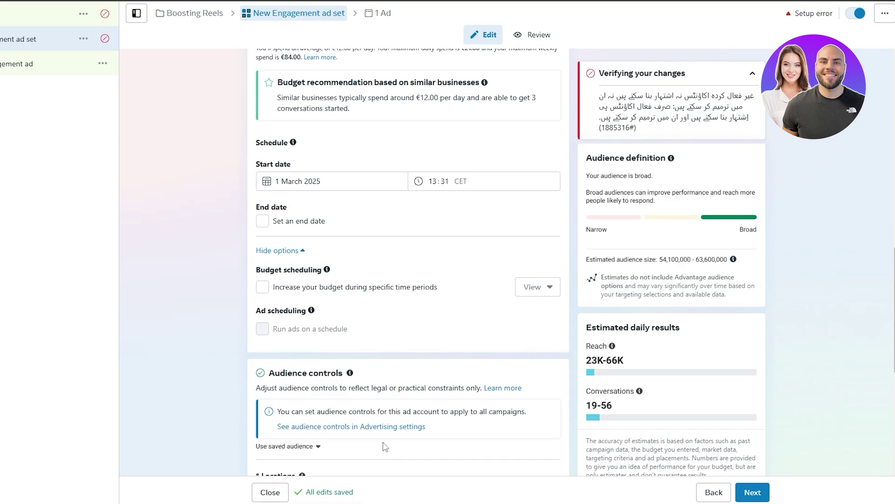
scroll(384, 447, down, 4)
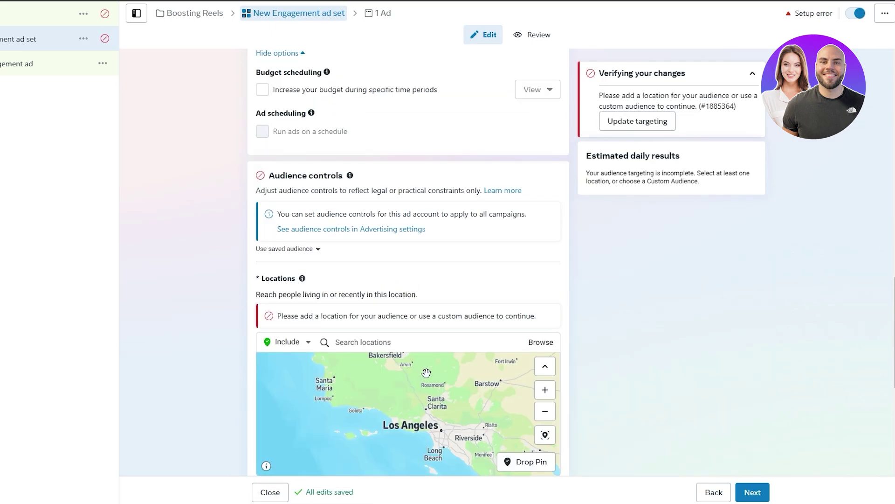
scroll(643, 288, down, 1)
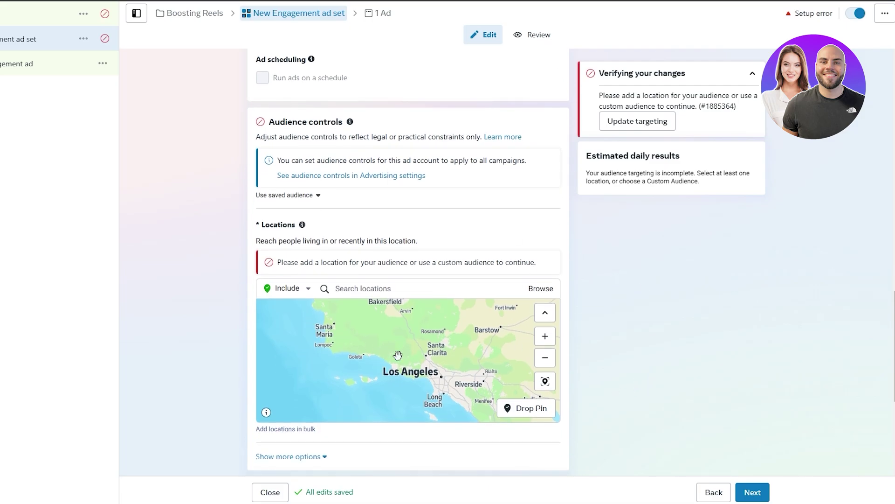
scroll(465, 373, up, 2)
scroll(413, 337, up, 2)
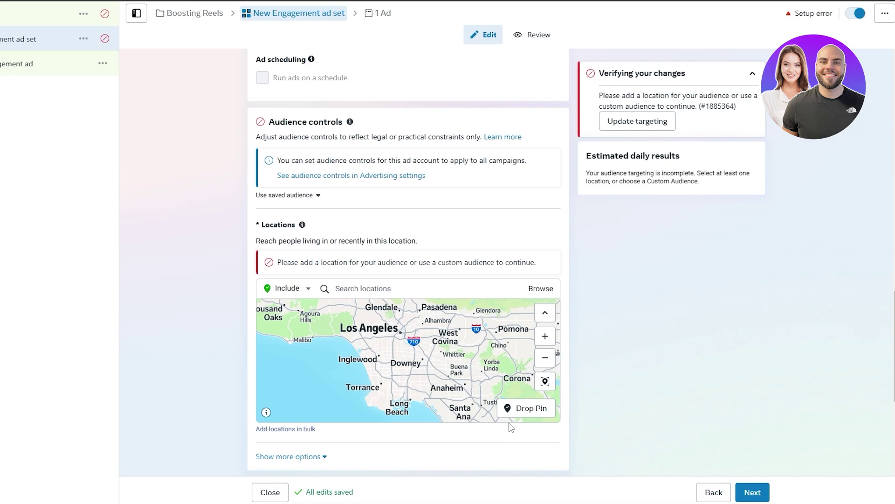
Step: Drop a location pin on Los Angeles and set its targeting radius to 4 km
click(526, 408)
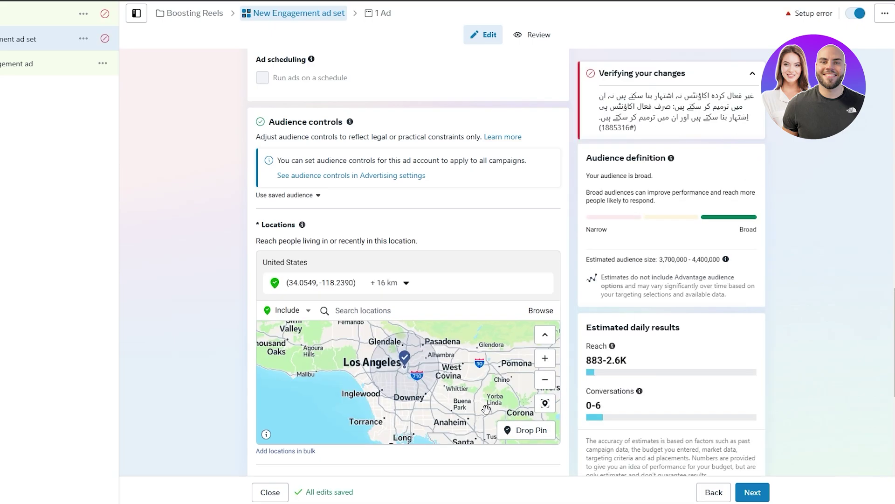
click(405, 284)
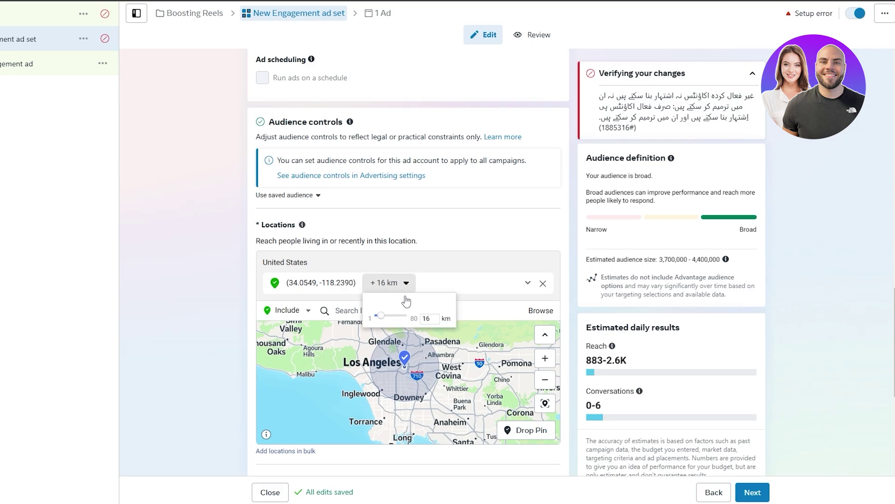
drag(384, 318, 391, 318)
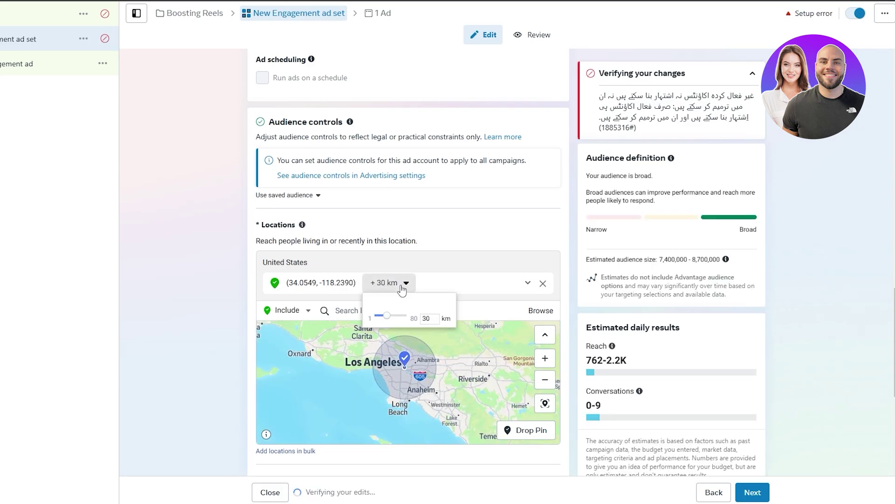
drag(387, 316, 382, 316)
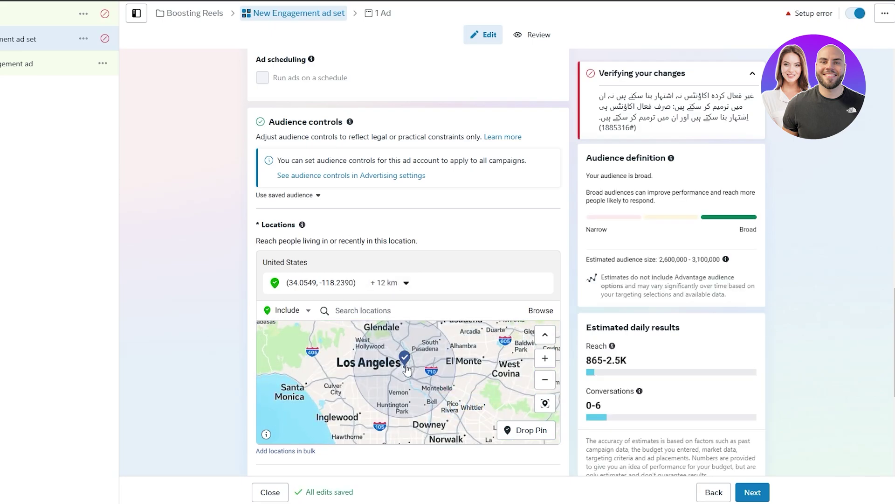
drag(407, 370, 412, 306)
click(389, 282)
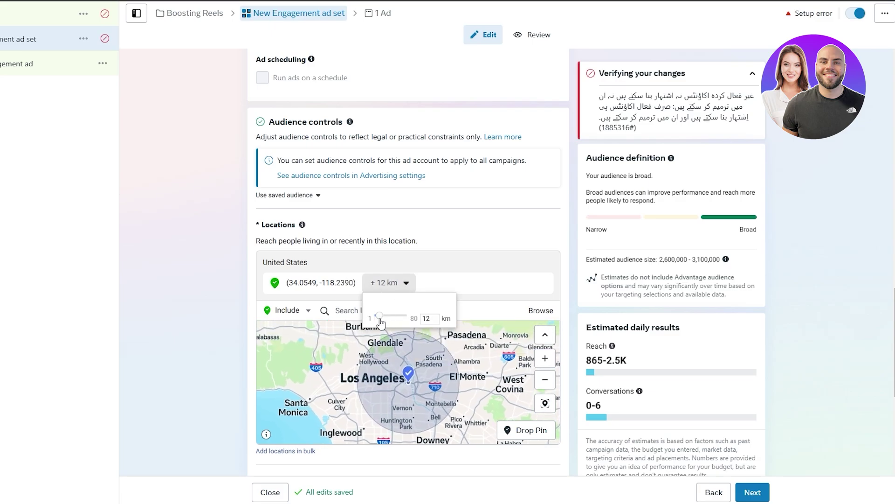
drag(374, 321, 370, 321)
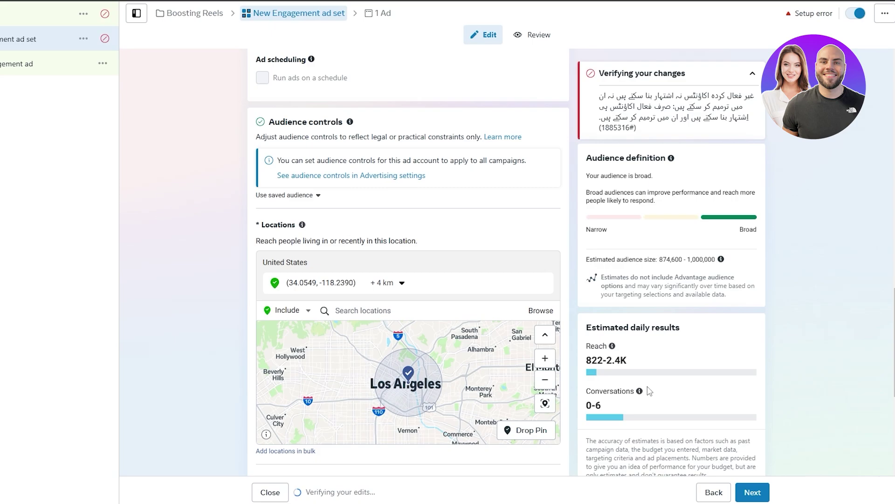
Step: Step to the ad level and back, then browse the location categories list
click(766, 499)
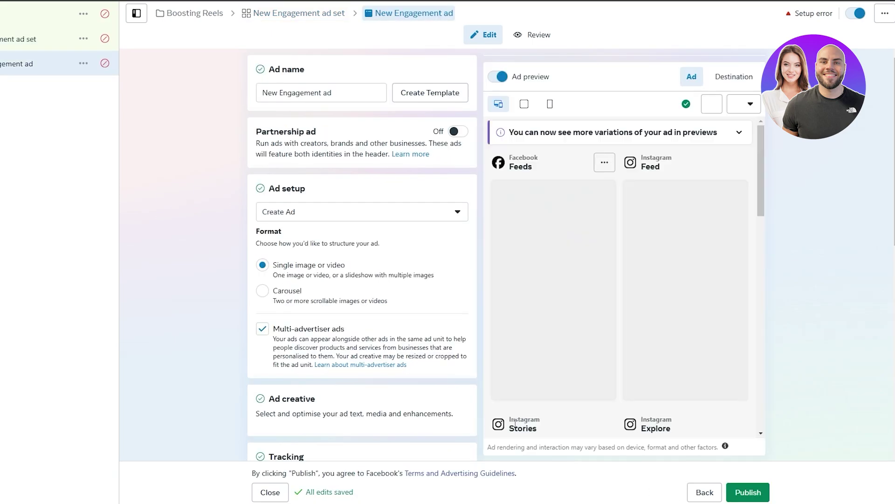
click(691, 498)
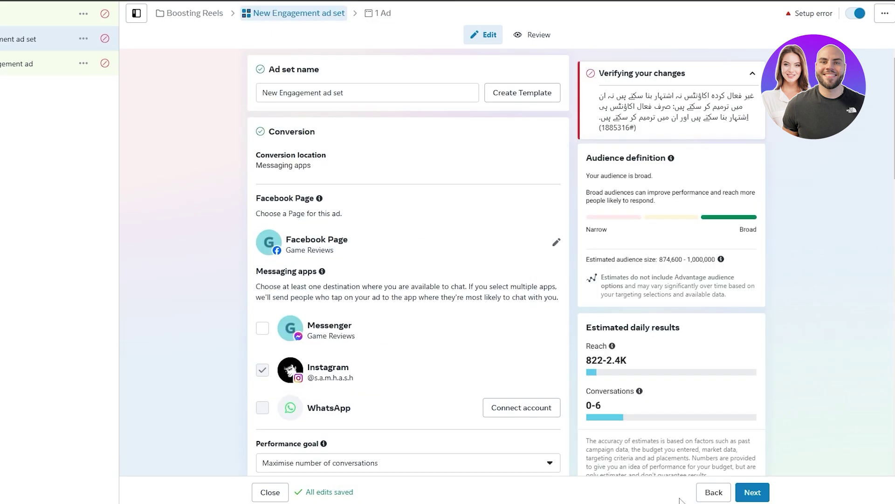
scroll(328, 339, down, 10)
scroll(320, 342, up, 3)
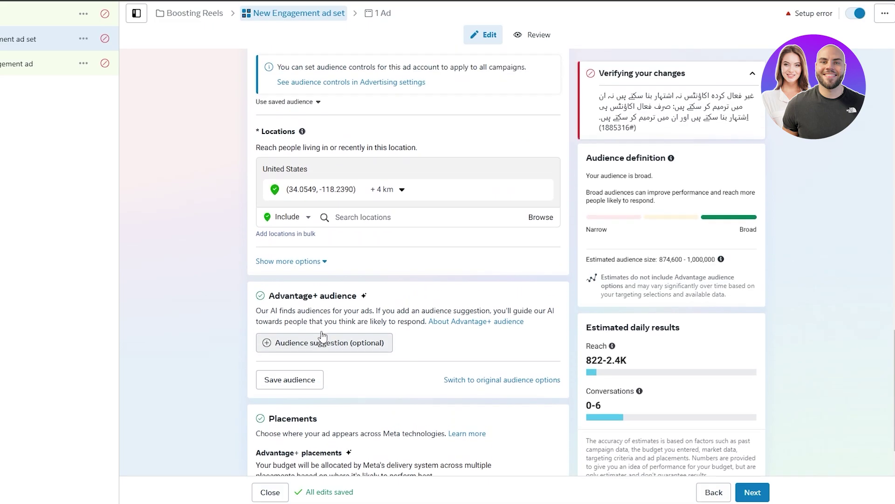
click(541, 325)
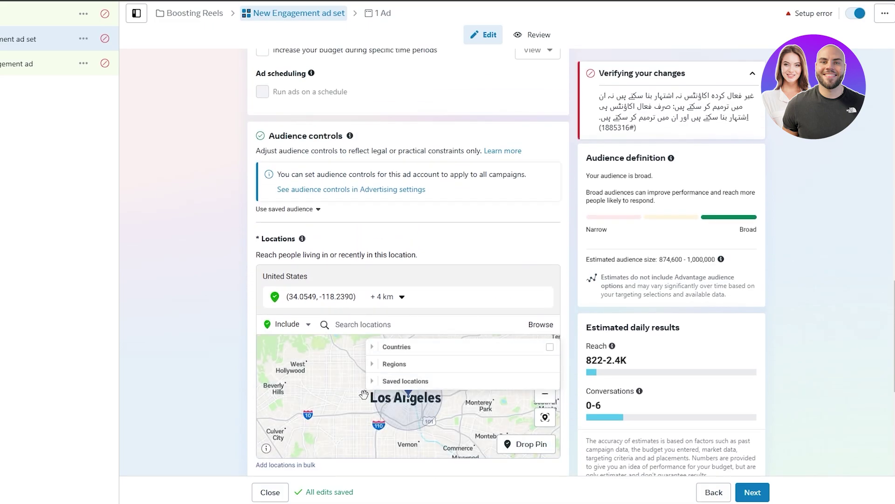
click(373, 347)
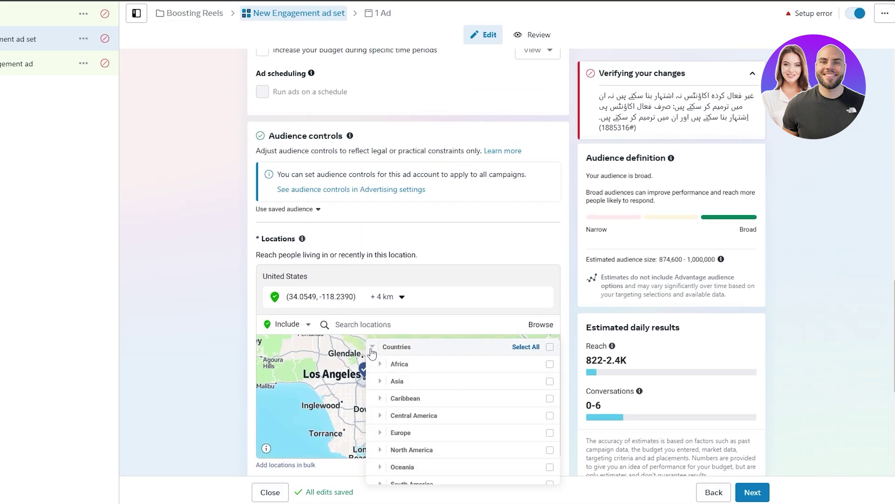
click(373, 348)
Step: Drop a second pin at (34.2084, -118.3540) near Pacoima with a 9 km radius
drag(261, 373, 298, 412)
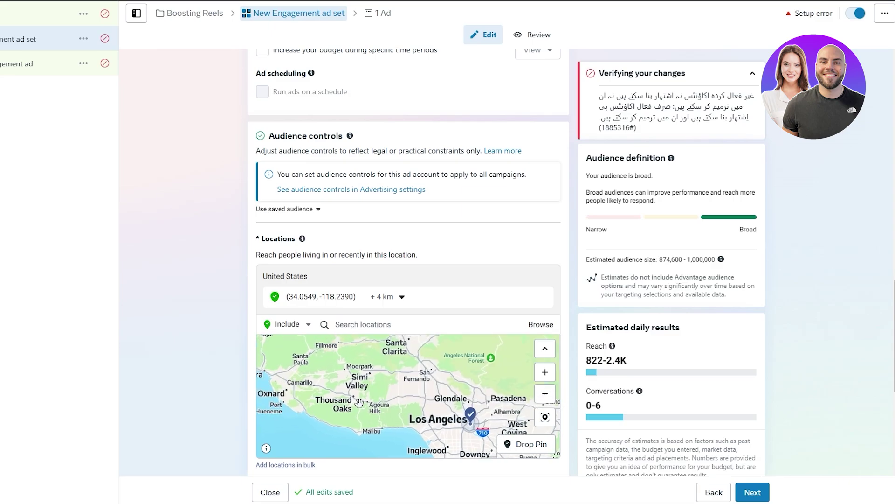
scroll(420, 391, up, 5)
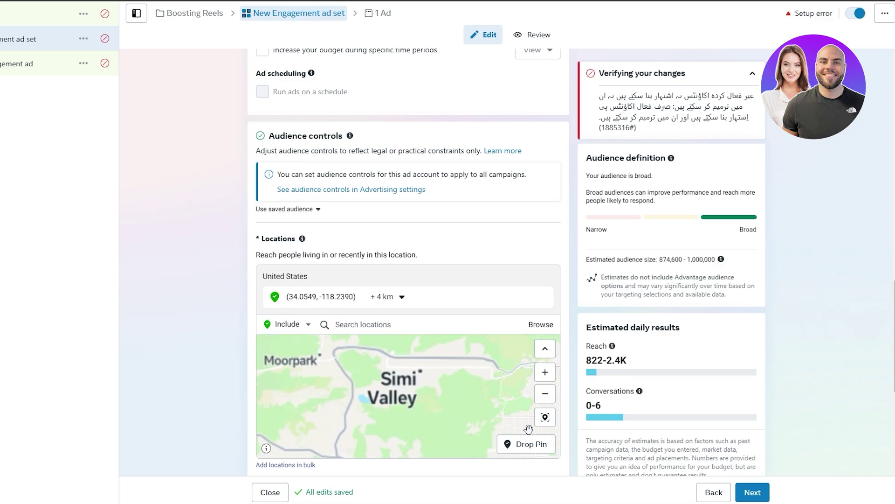
scroll(531, 426, down, 2)
click(545, 416)
drag(421, 403, 452, 401)
drag(419, 373, 475, 411)
scroll(430, 398, up, 1)
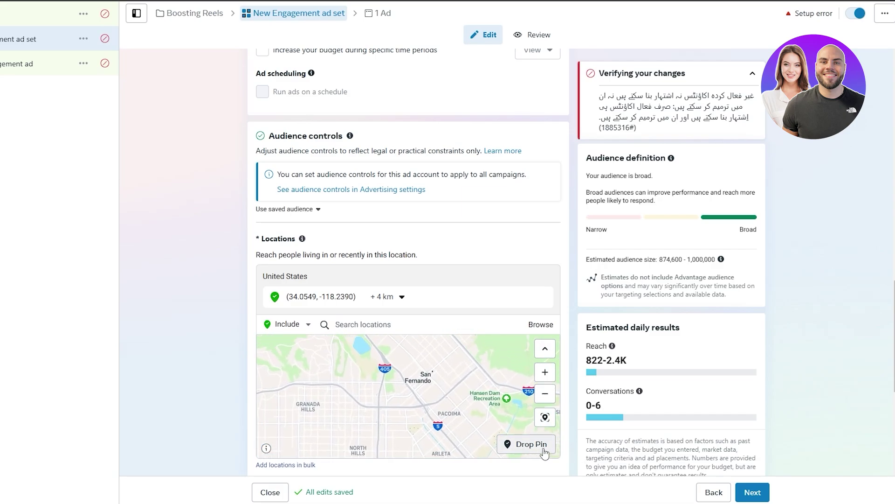
drag(431, 366, 420, 416)
click(470, 434)
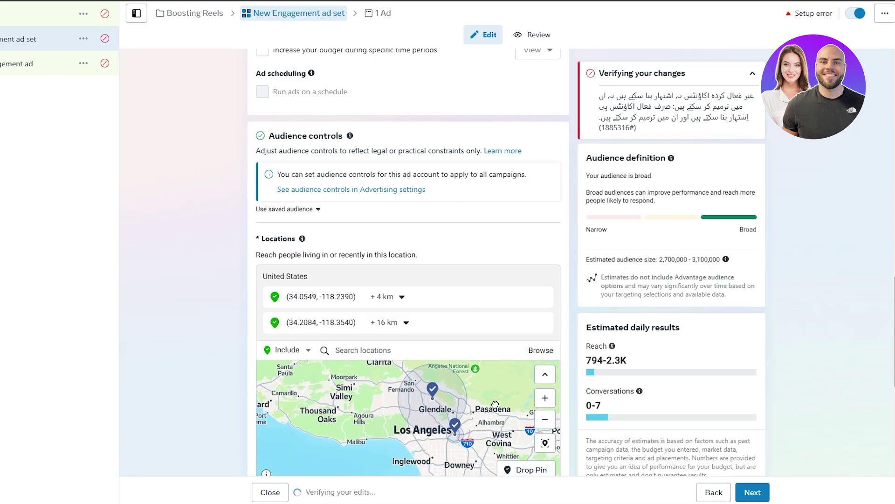
click(406, 322)
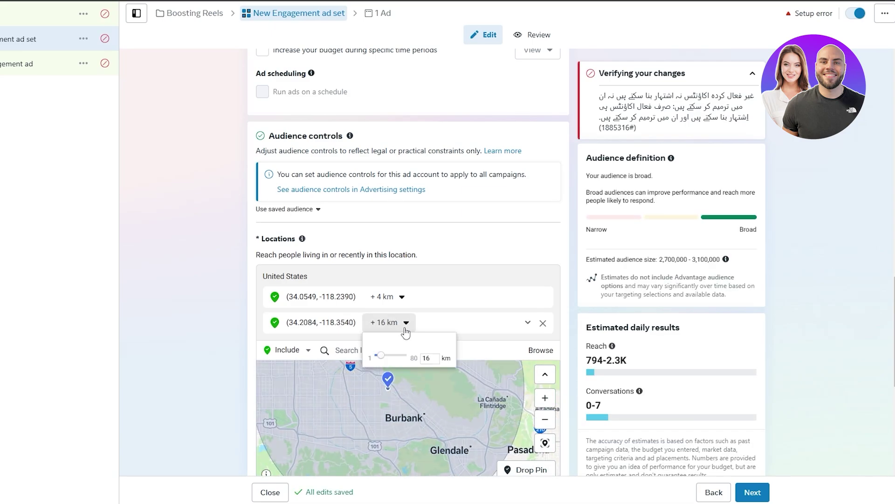
drag(400, 356, 383, 359)
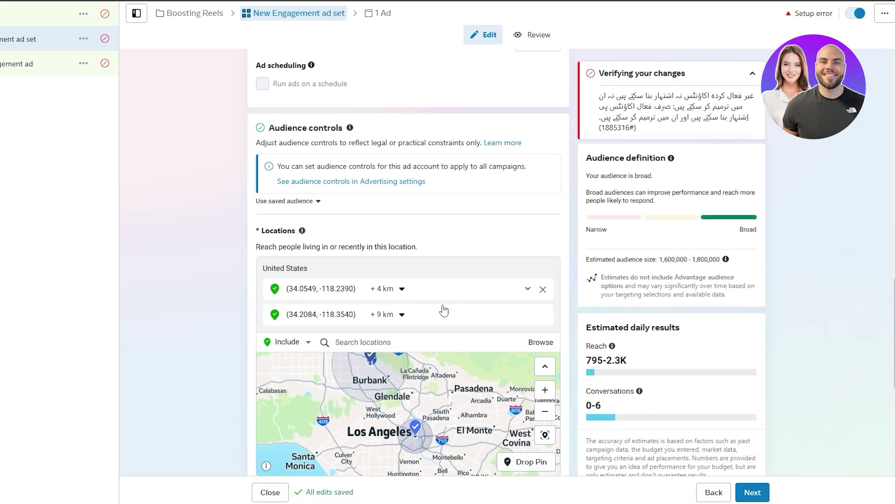
Step: Reveal the age, gender and detailed targeting audience controls, dismissing the tip notes
scroll(529, 338, down, 1)
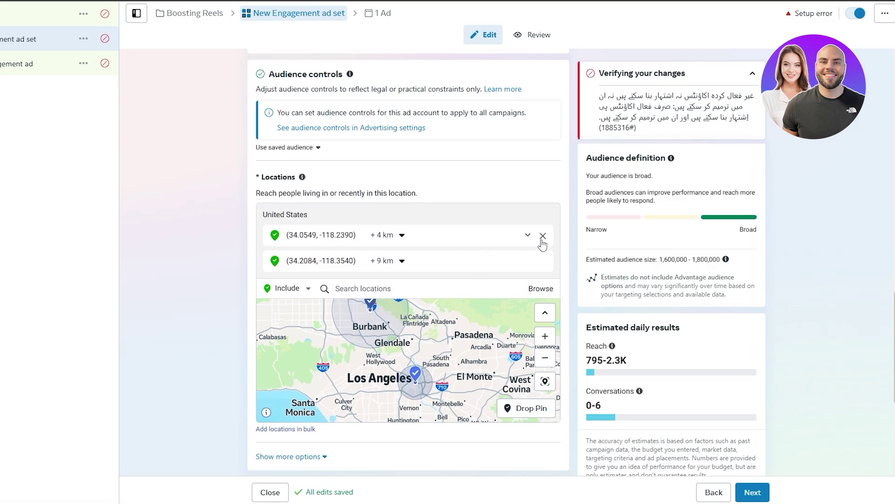
scroll(420, 326, down, 2)
scroll(337, 359, down, 3)
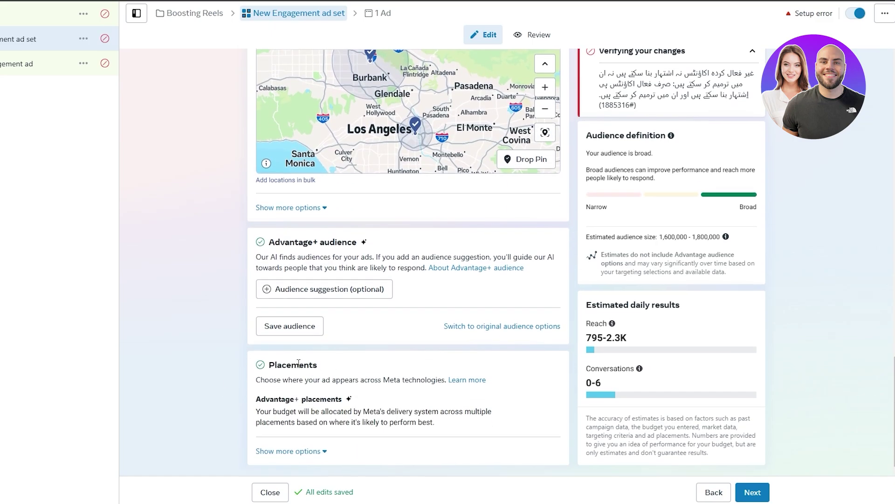
drag(270, 241, 396, 292)
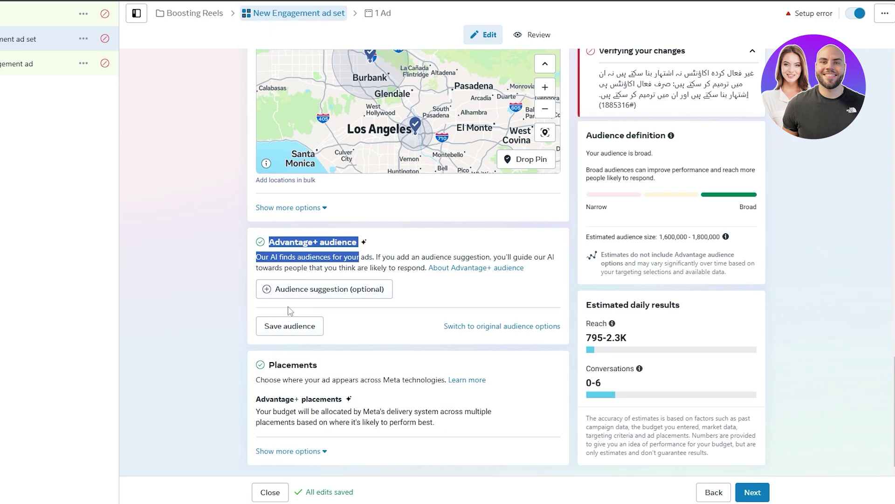
click(290, 289)
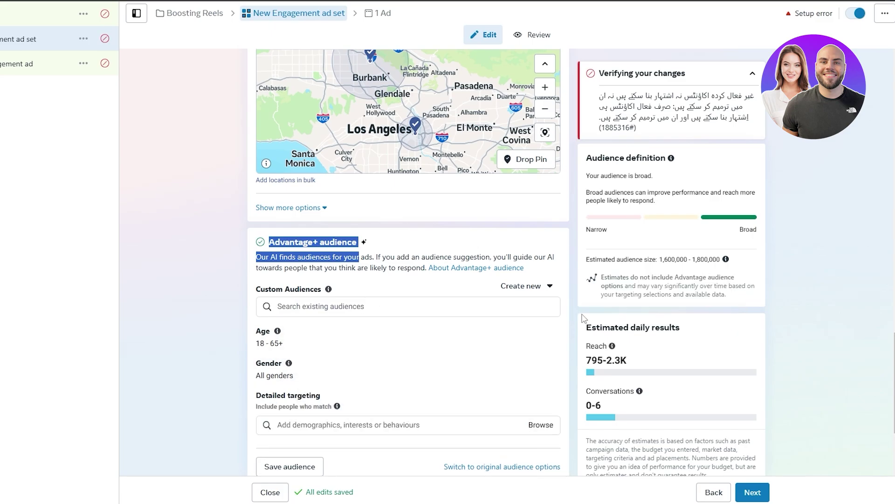
click(261, 332)
drag(261, 363, 299, 398)
click(302, 404)
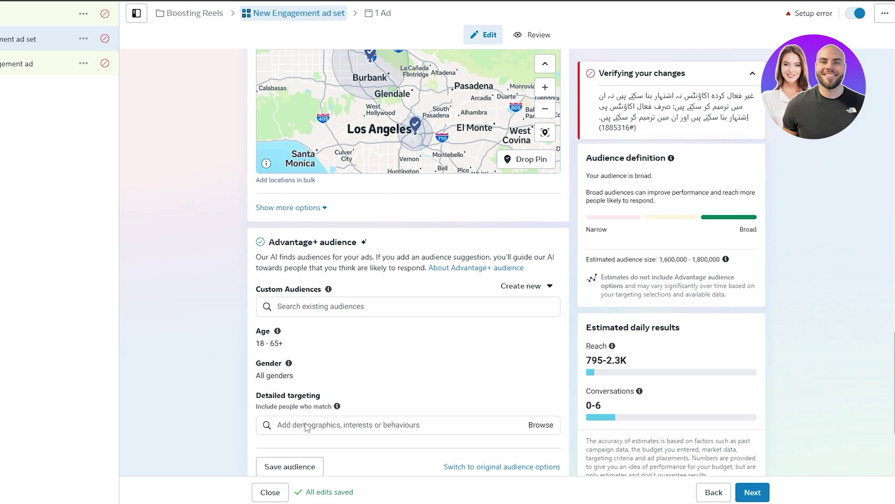
scroll(306, 427, down, 2)
scroll(326, 396, up, 1)
click(335, 368)
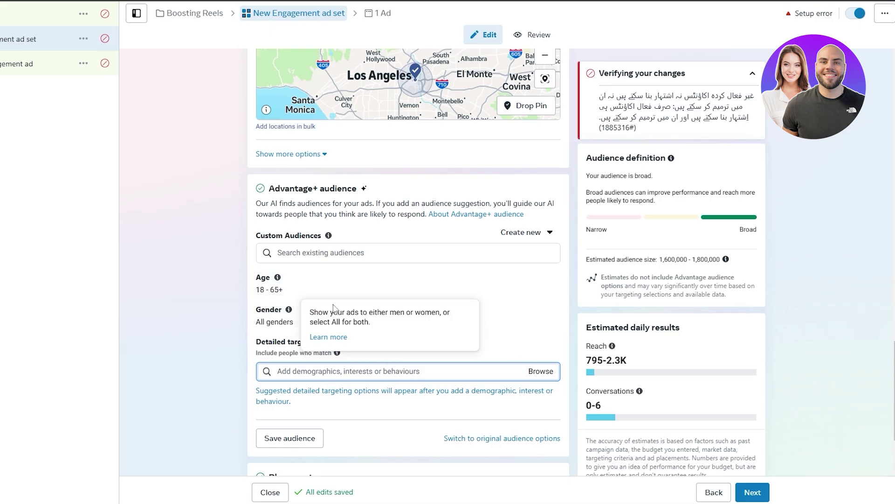
scroll(392, 335, down, 2)
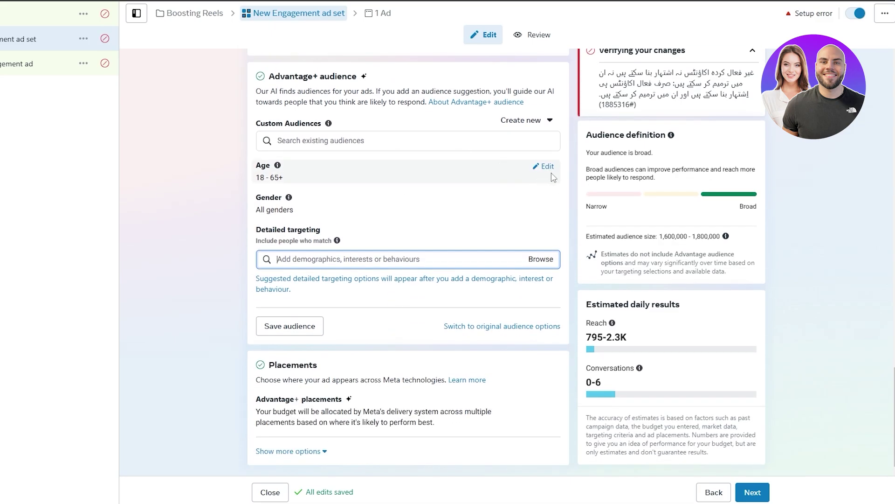
click(264, 179)
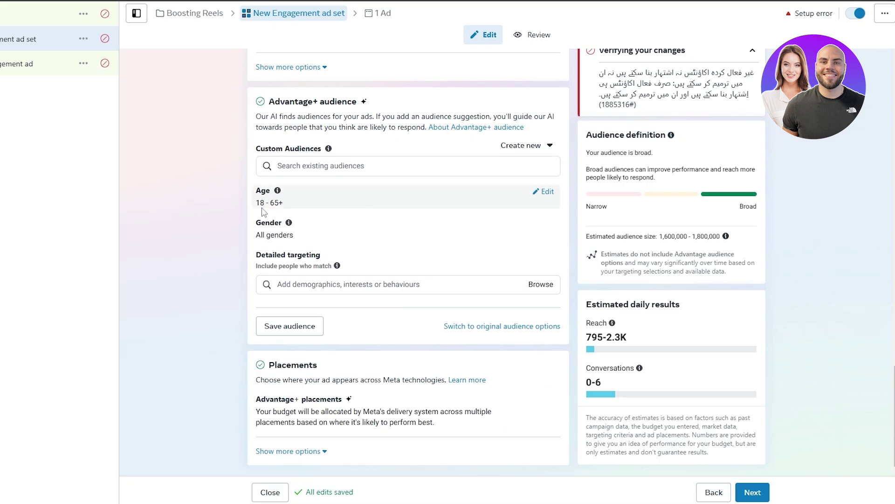
Step: Set the audience age range to 18–40 without saving the audience, then continue
click(544, 192)
click(324, 208)
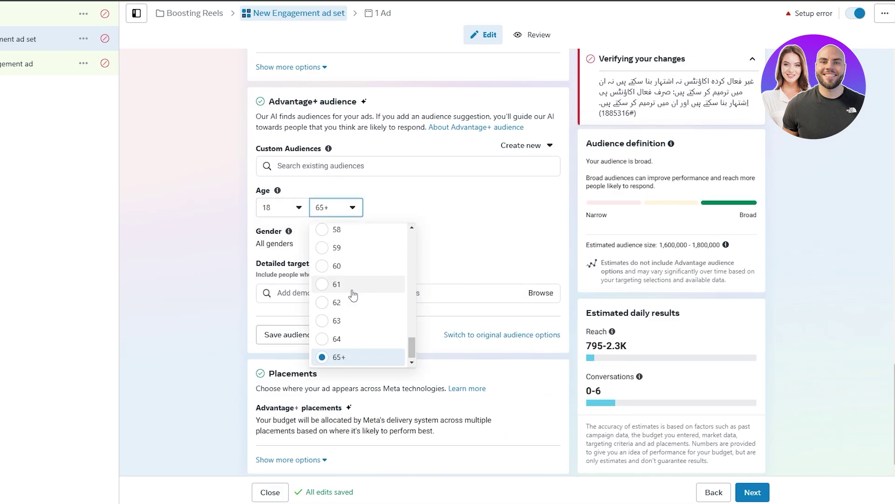
scroll(353, 294, up, 8)
click(345, 254)
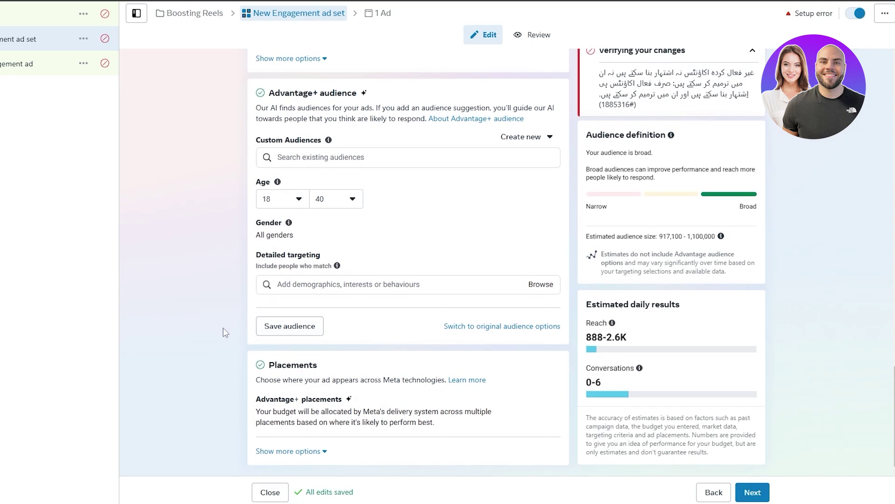
click(298, 327)
click(466, 321)
click(752, 492)
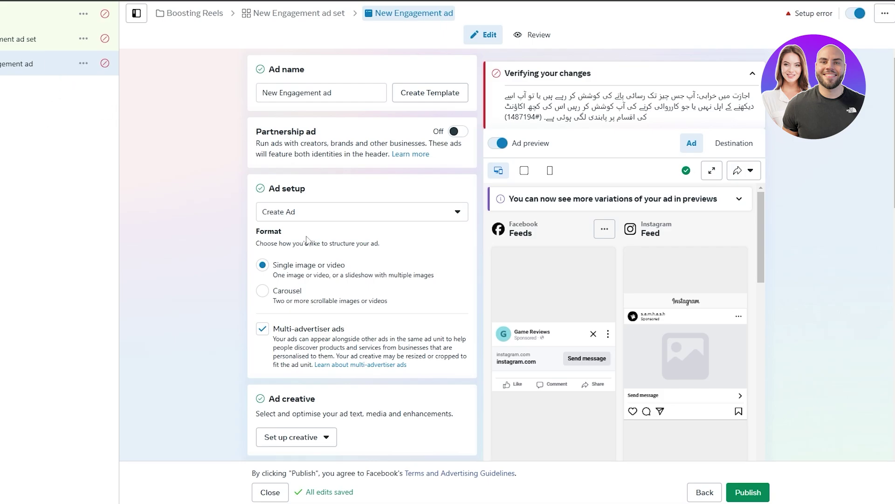
Step: Switch Ad setup to 'Use existing post' and pick the 'It doesn't matter' Instagram reel
click(310, 218)
click(322, 256)
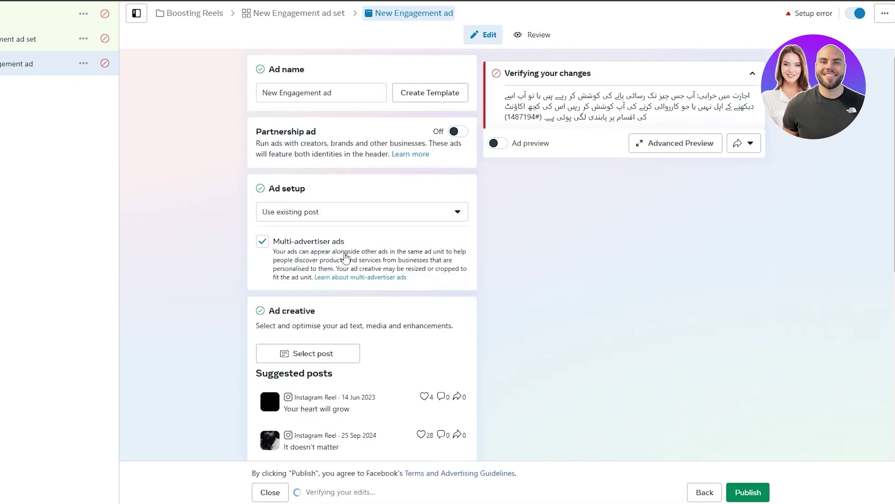
scroll(344, 261, down, 2)
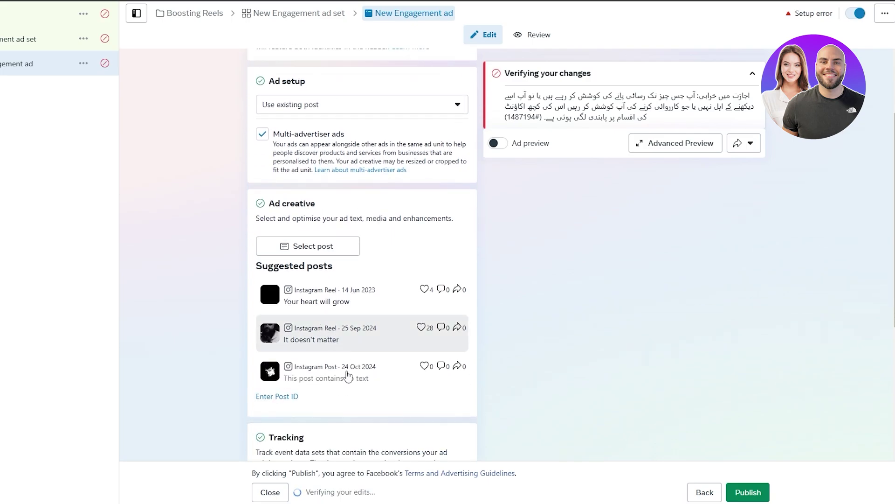
click(343, 342)
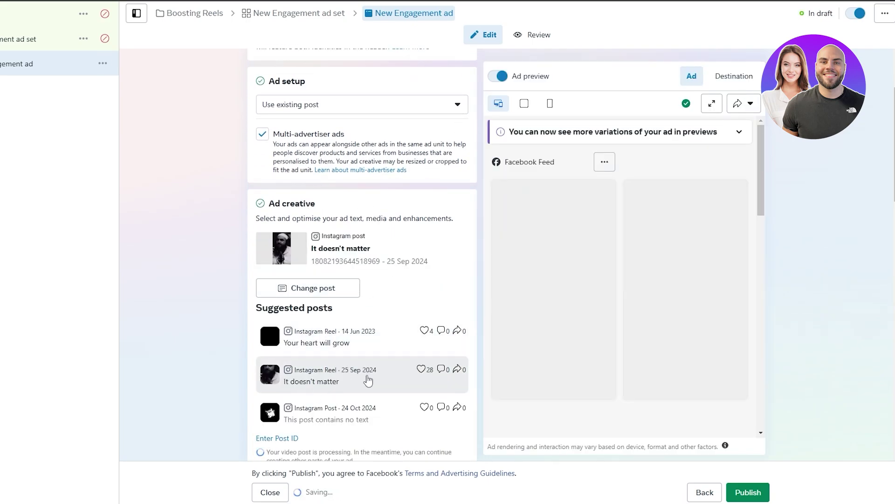
scroll(335, 376, up, 2)
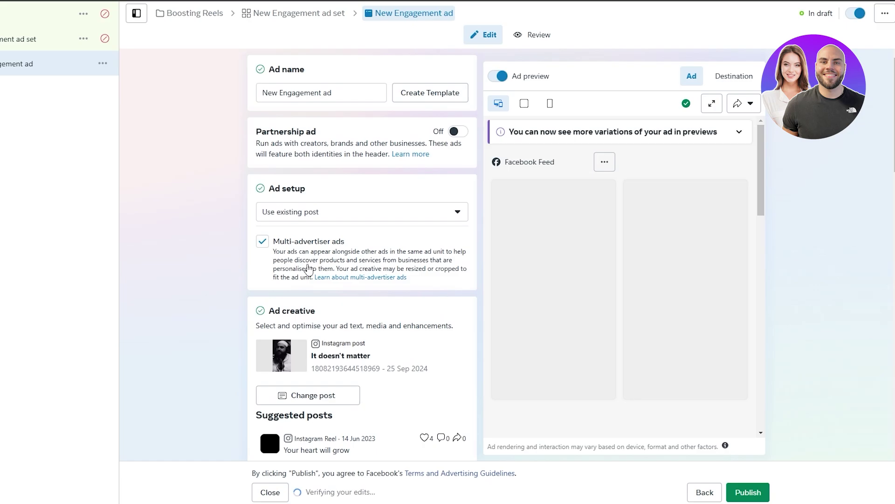
scroll(316, 252, down, 3)
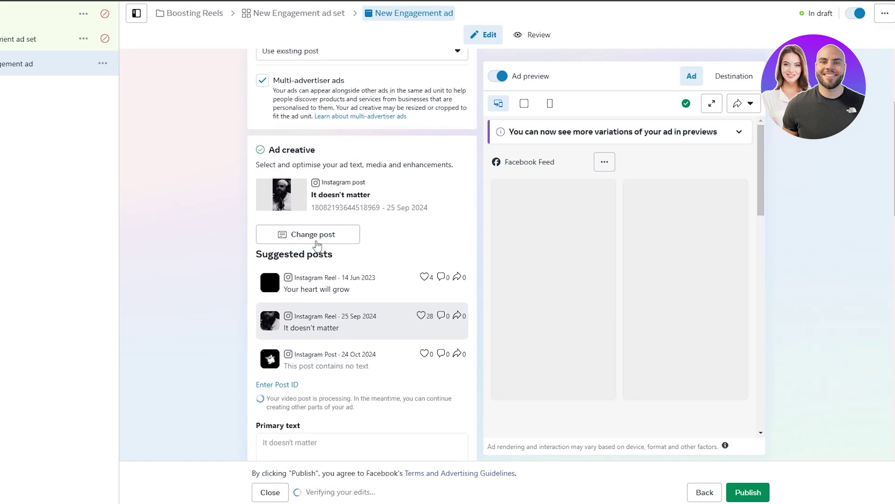
scroll(420, 252, down, 2)
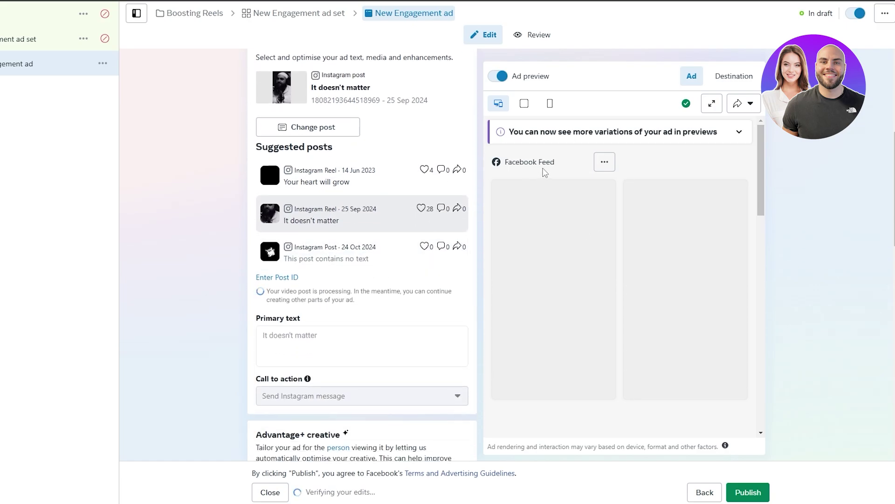
scroll(374, 170, up, 5)
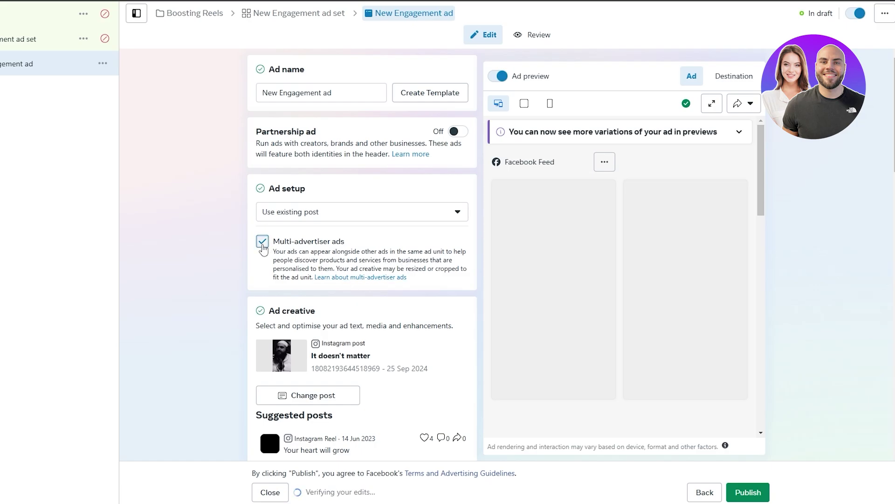
scroll(262, 236, down, 3)
scroll(262, 235, down, 4)
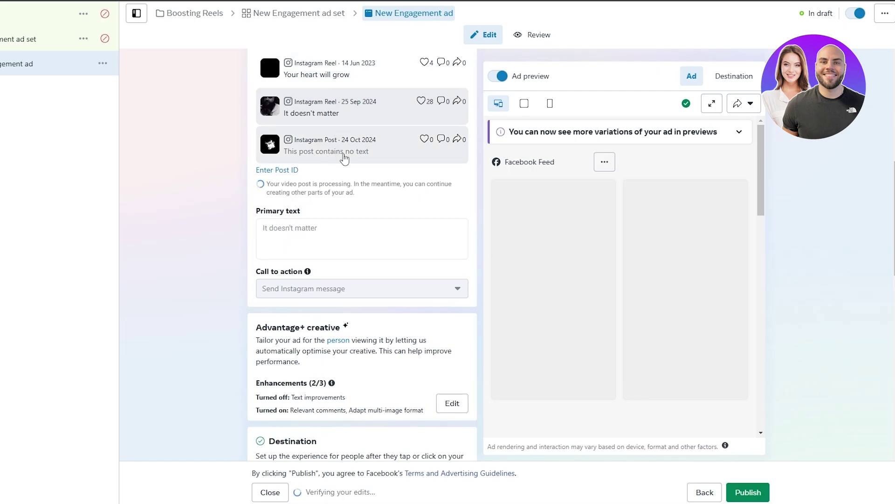
scroll(341, 158, down, 2)
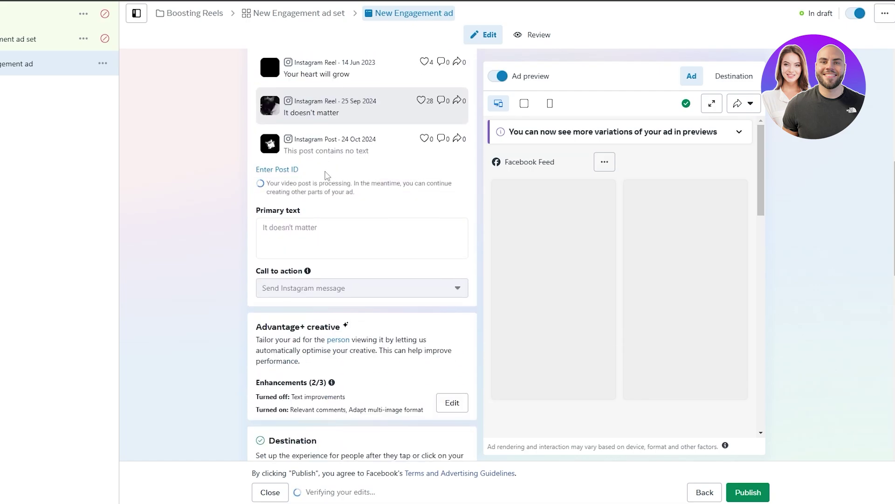
scroll(324, 172, down, 3)
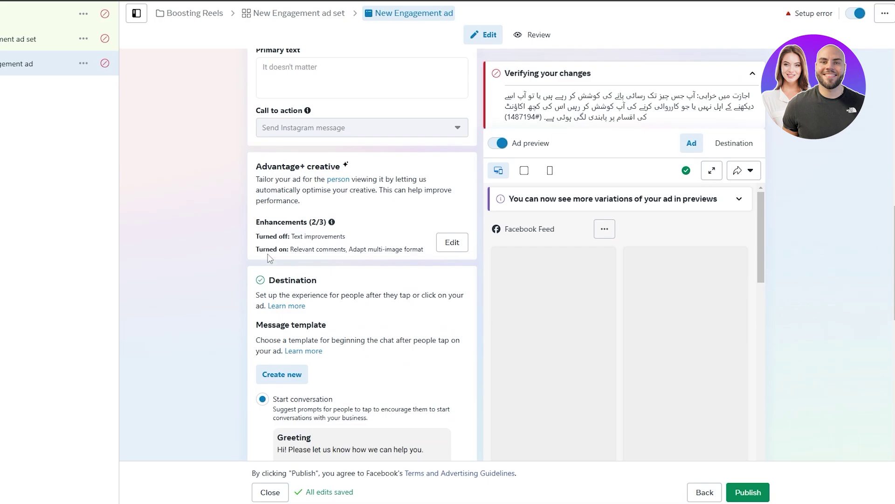
scroll(269, 259, down, 4)
scroll(268, 343, down, 1)
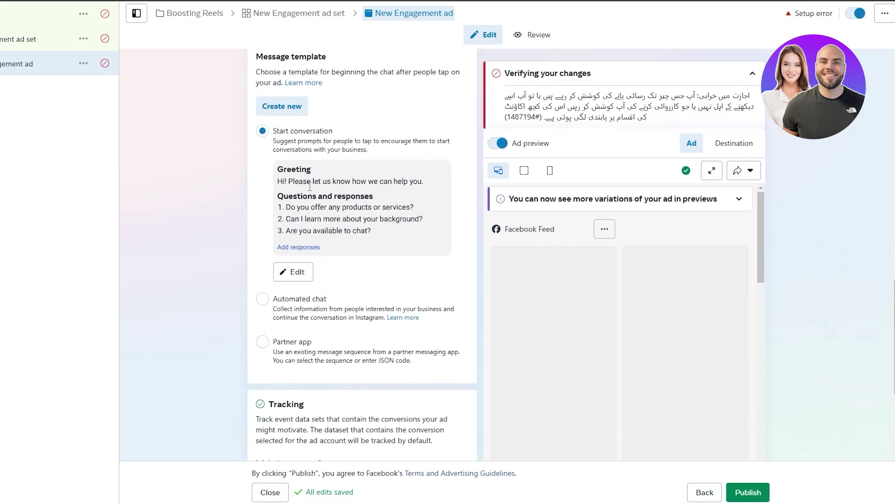
scroll(313, 266, down, 1)
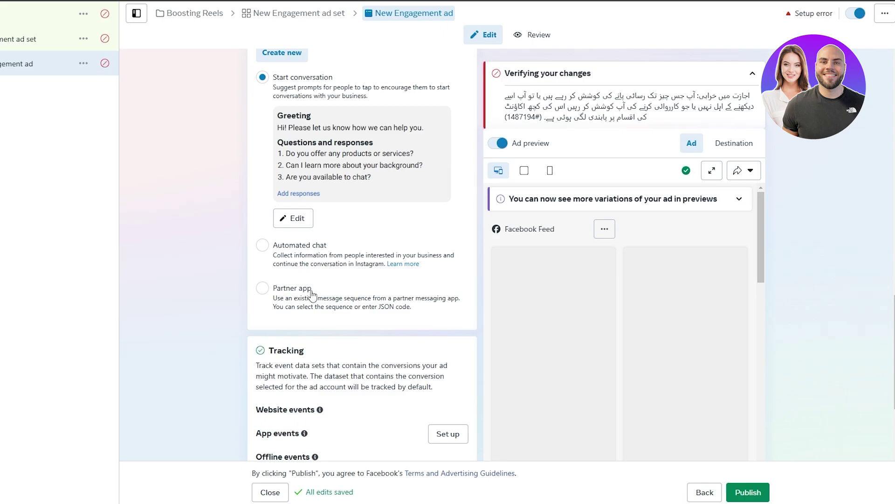
scroll(310, 370, down, 2)
scroll(304, 302, up, 11)
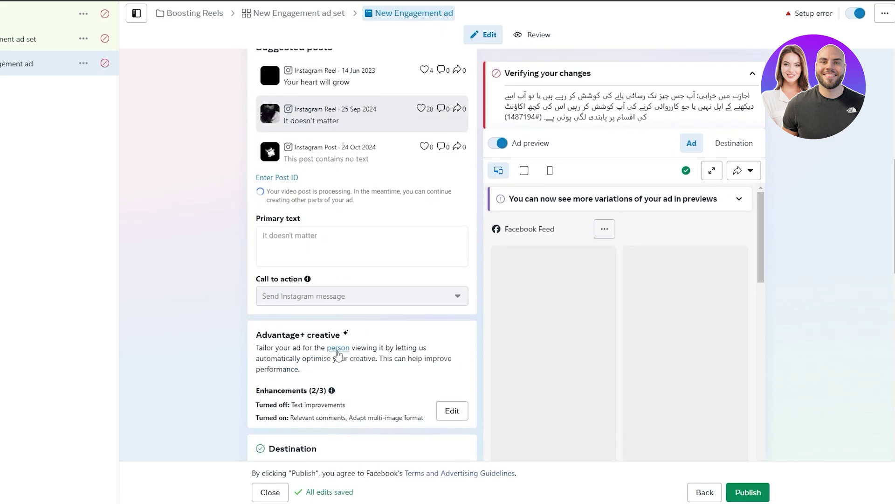
scroll(310, 300, down, 3)
scroll(310, 300, down, 8)
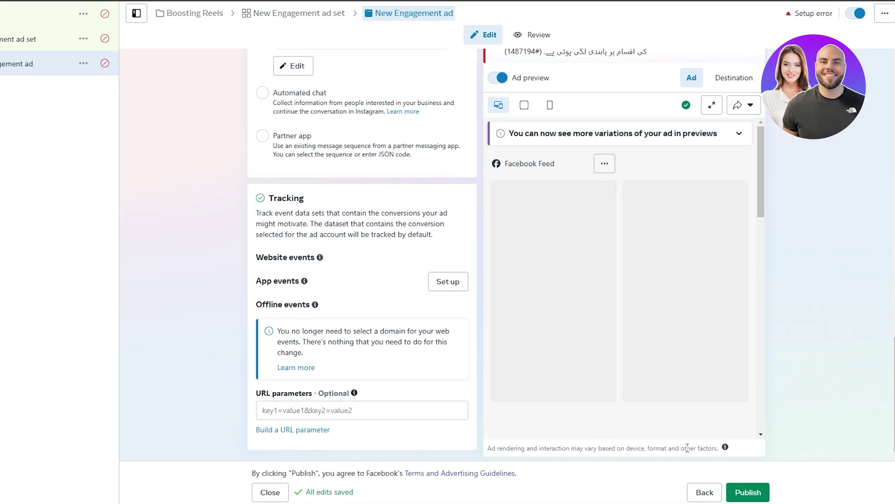
scroll(468, 338, up, 10)
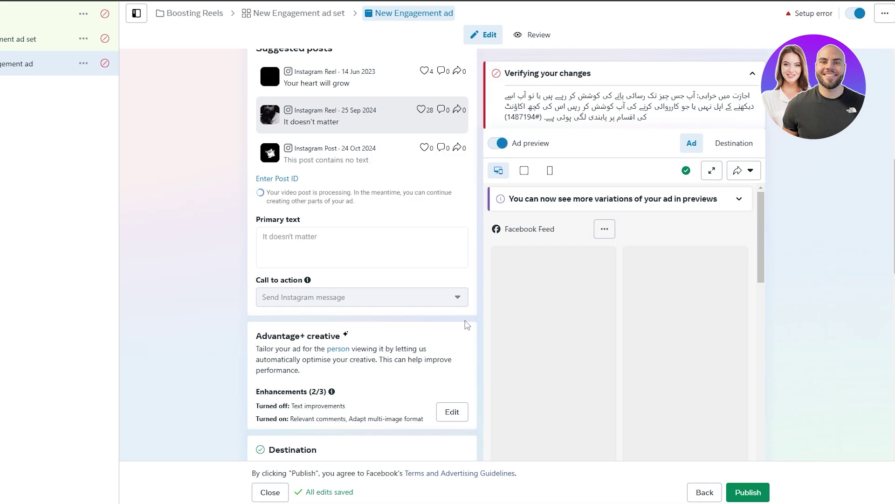
scroll(466, 325, up, 7)
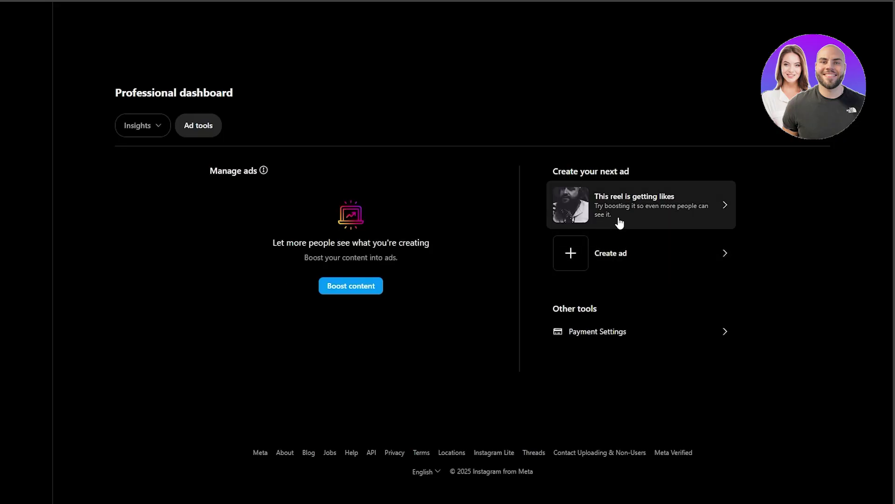
Step: Try creating a 'Compare 2 posts' Instagram ad using both reels
click(636, 253)
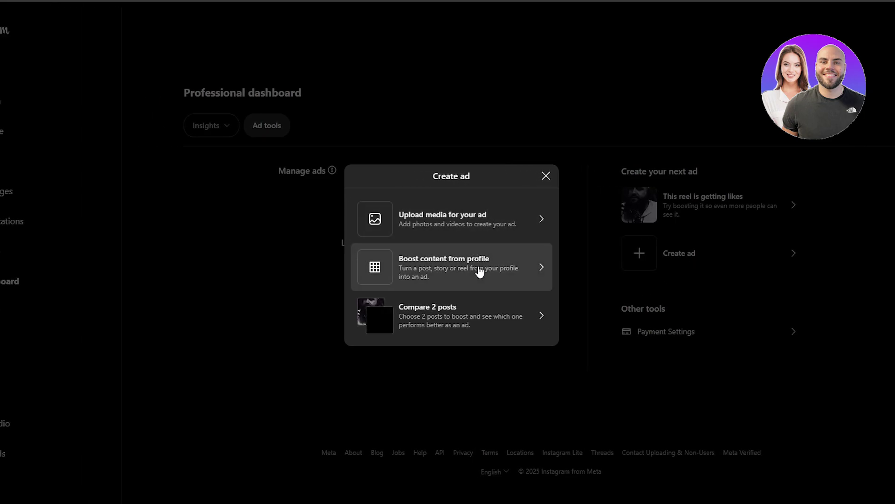
click(479, 309)
click(326, 145)
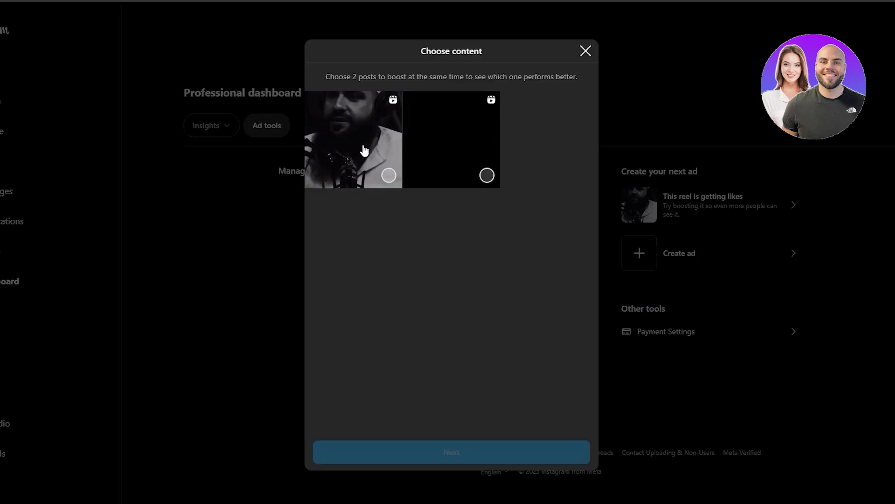
click(513, 453)
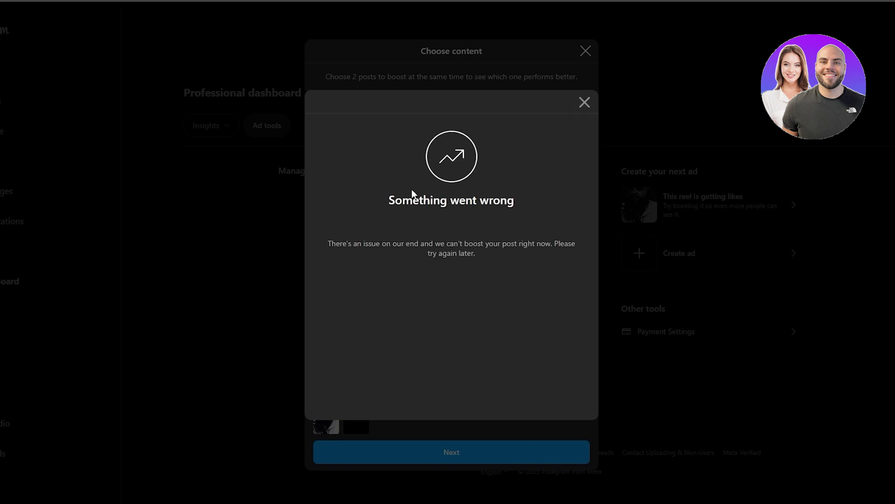
Step: Dismiss the 'something went wrong' error and close the content chooser
click(585, 102)
click(589, 52)
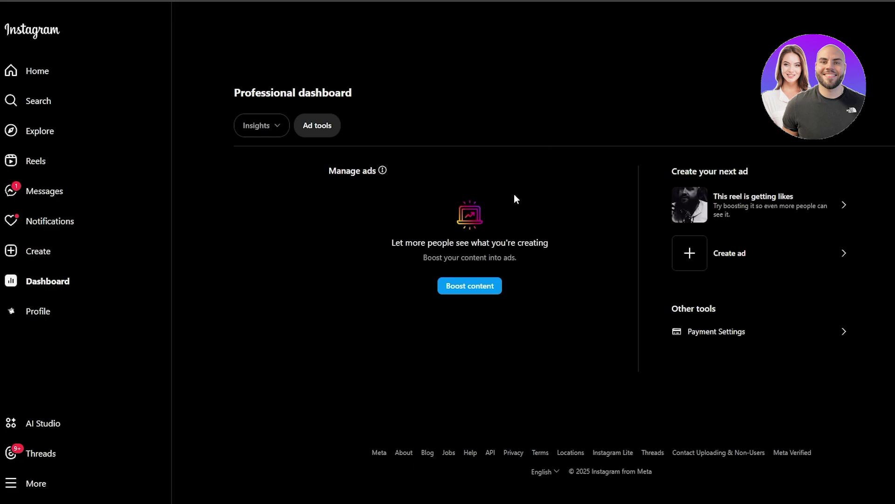
click(313, 127)
Step: Back in the New Engagement ad, review the Start conversation template's three suggested questions
click(725, 343)
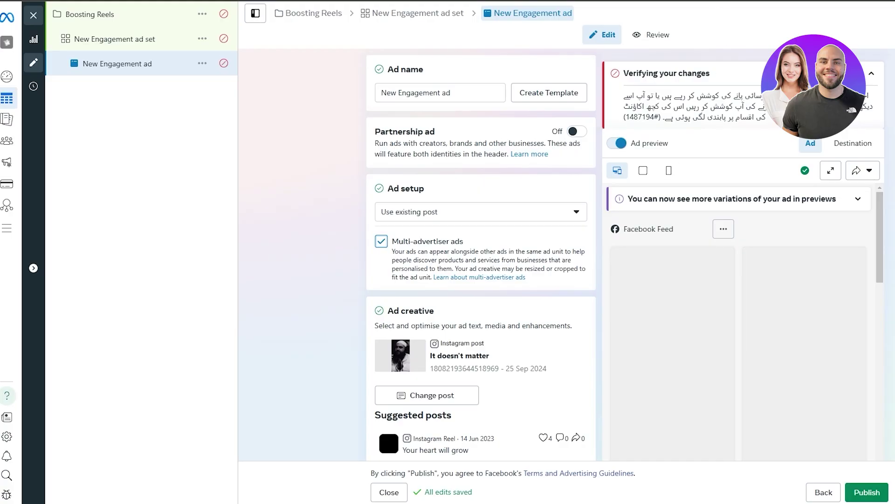
scroll(444, 264, down, 5)
scroll(521, 390, down, 10)
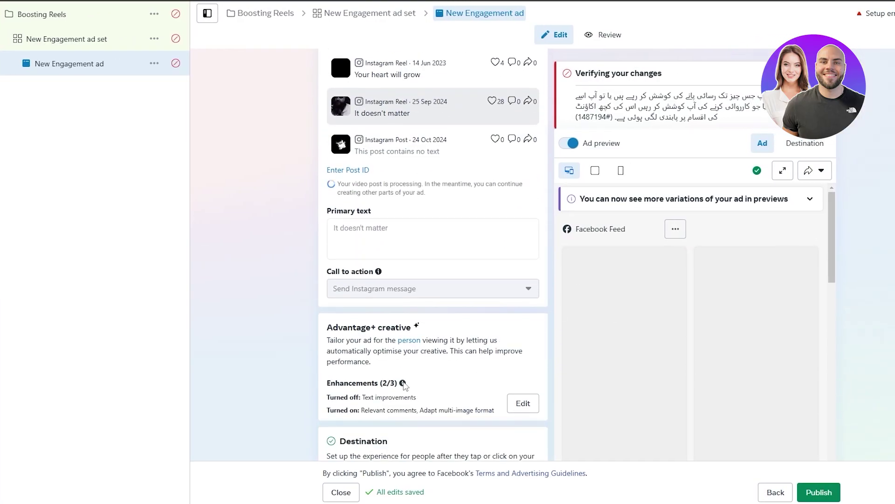
scroll(387, 218, up, 1)
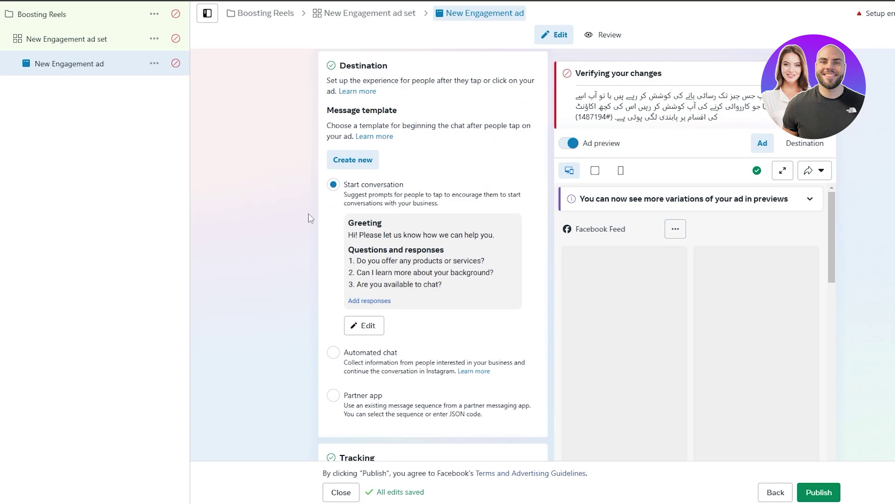
scroll(335, 182, down, 3)
scroll(444, 236, up, 4)
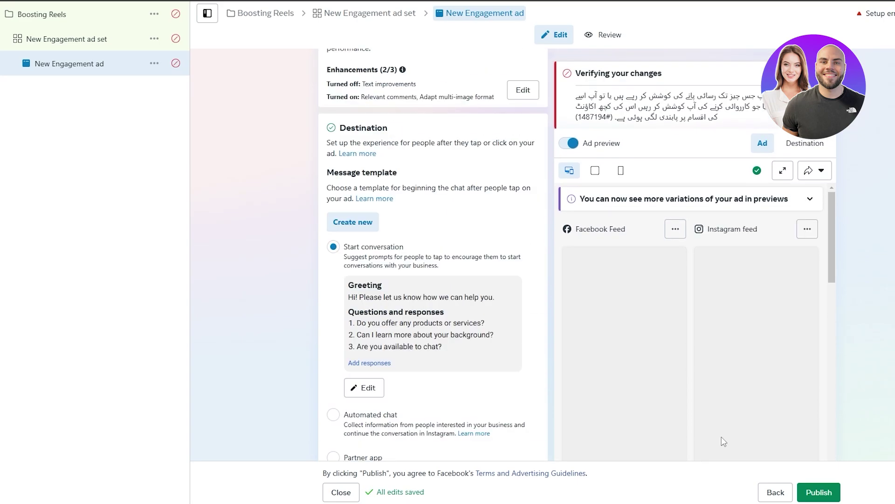